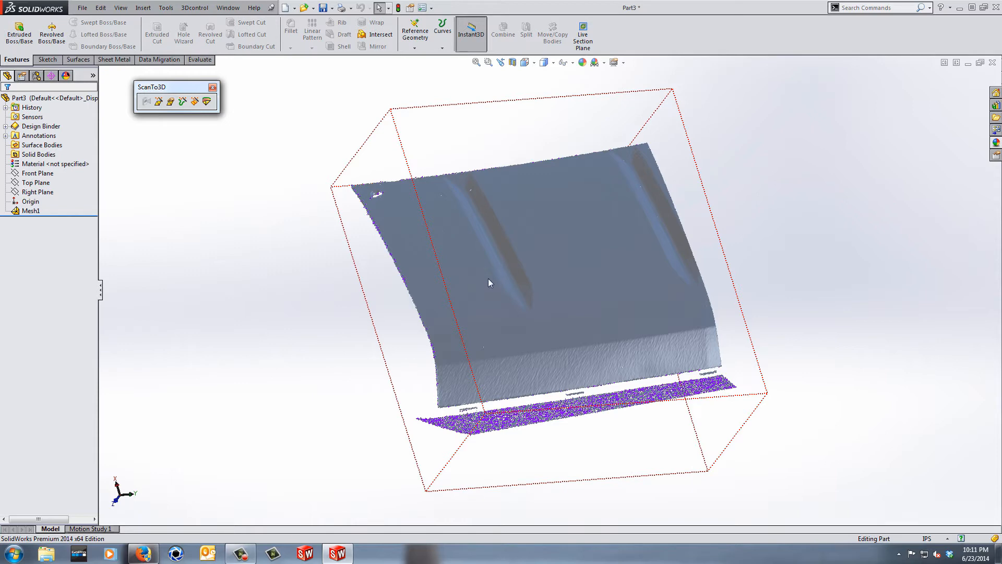
scroll(541, 310, down, 2)
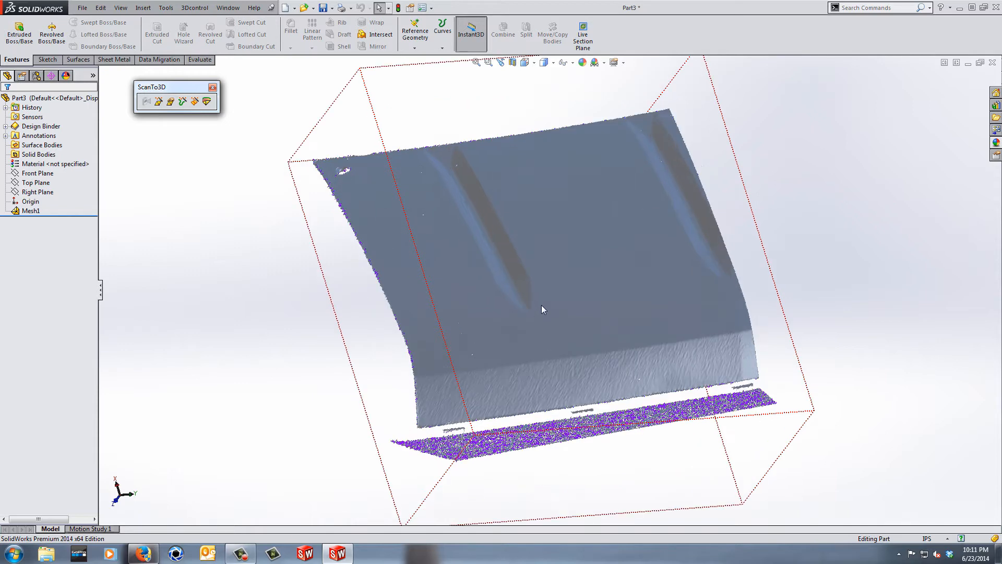
scroll(531, 305, down, 2)
scroll(532, 304, down, 3)
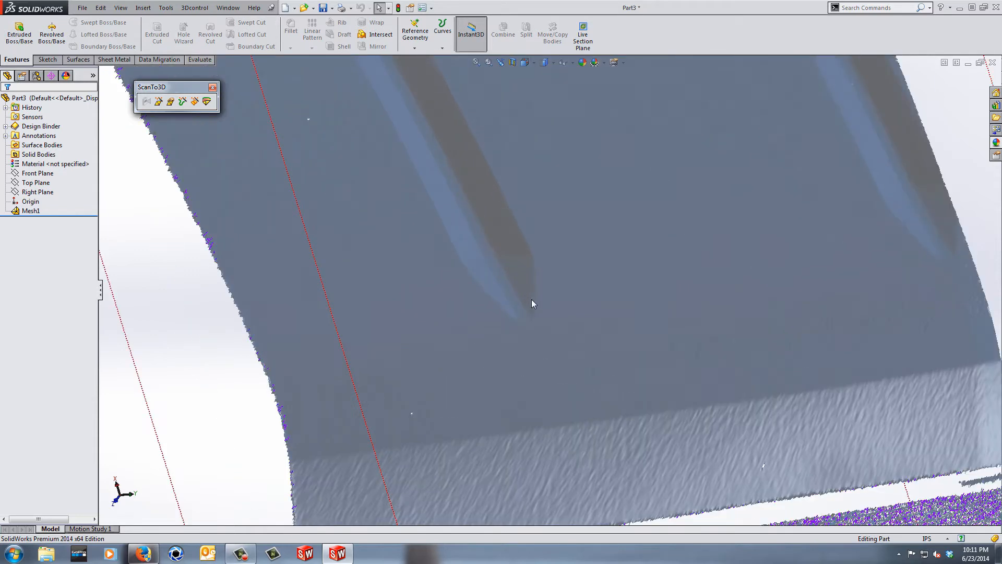
scroll(531, 303, down, 2)
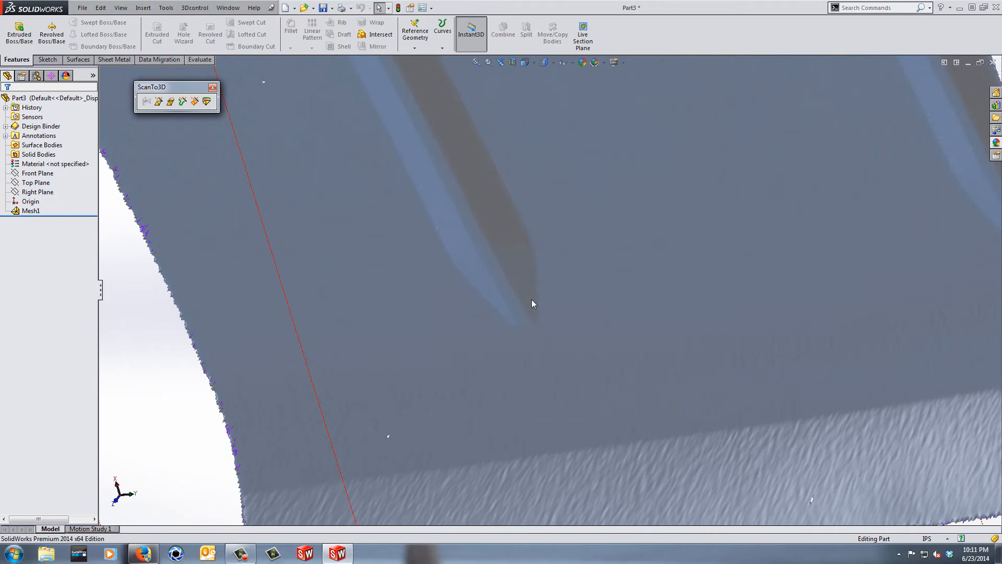
scroll(536, 323, up, 2)
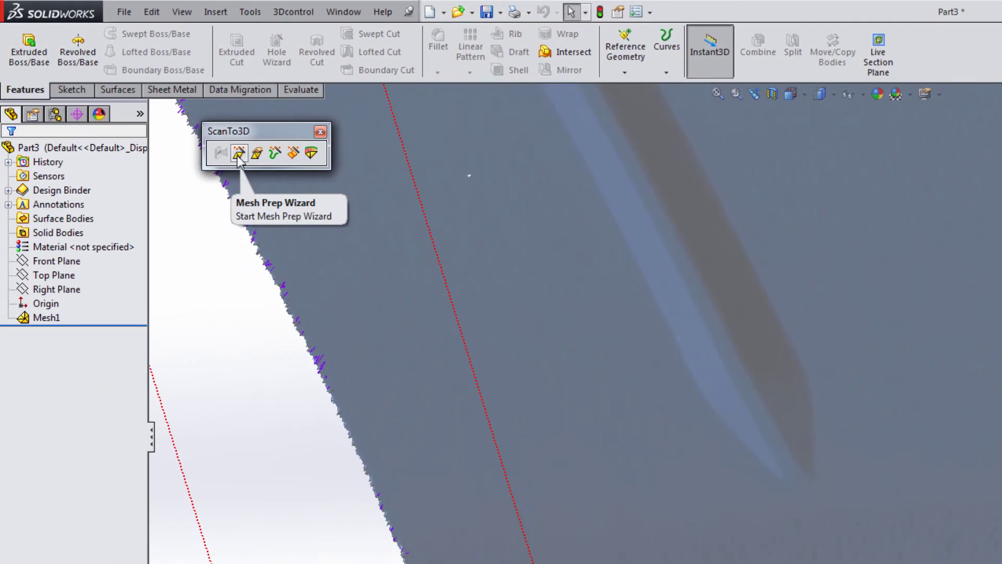
Step: Start the Mesh Prep Wizard, select Mesh1 as the mesh and advance to orientation
click(238, 154)
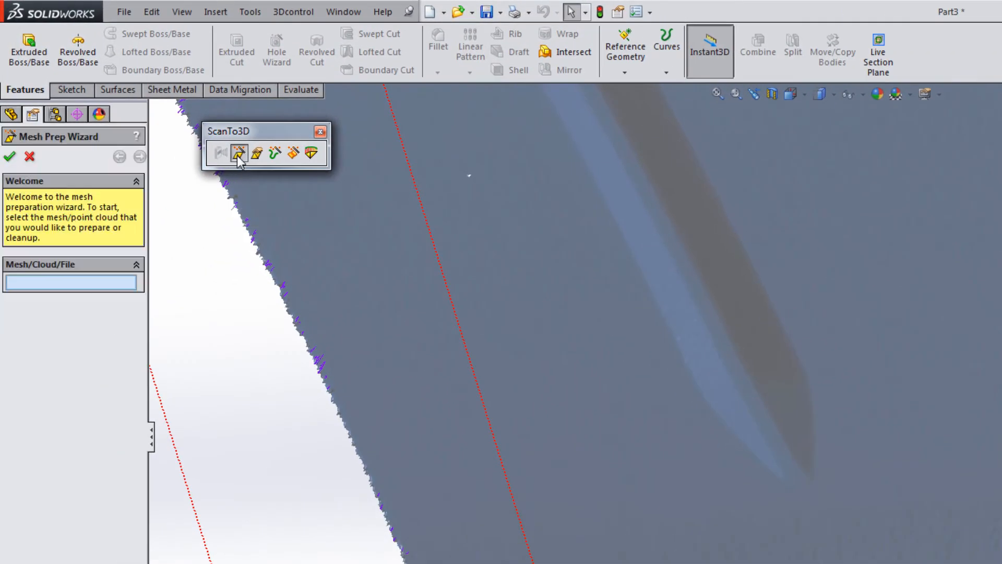
click(707, 468)
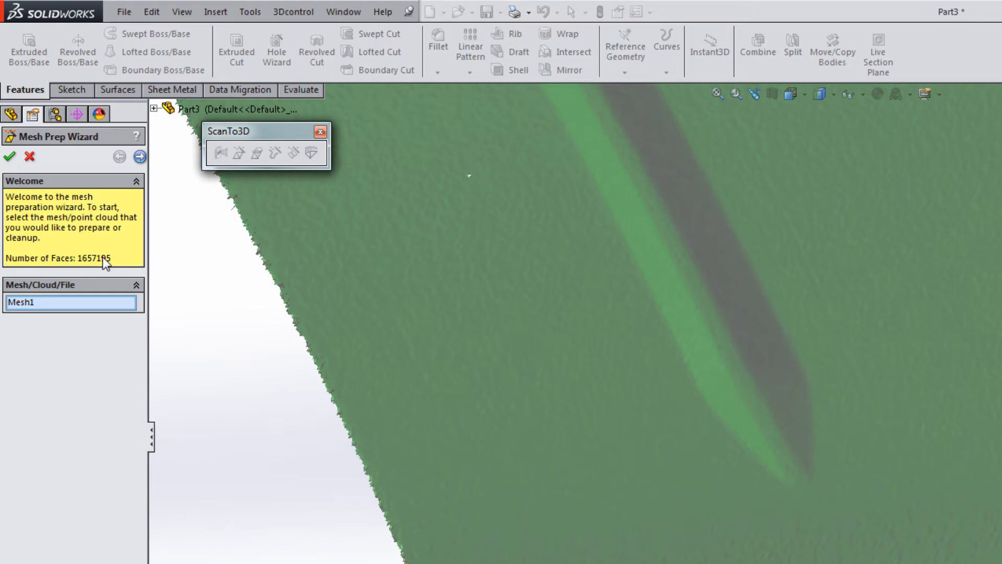
click(140, 156)
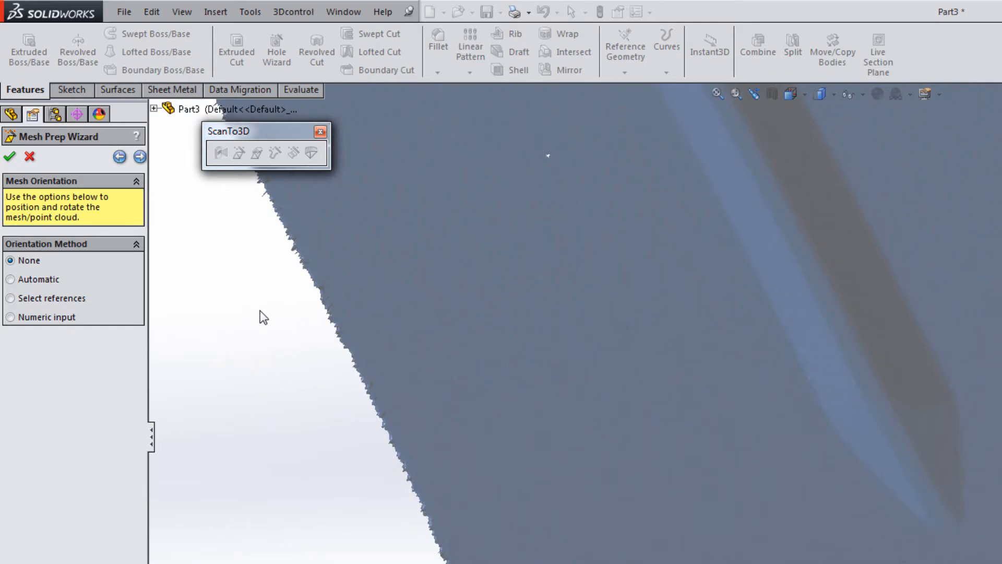
Step: Zoom to fit the whole scanned panel and rotate the view slightly
key(f)
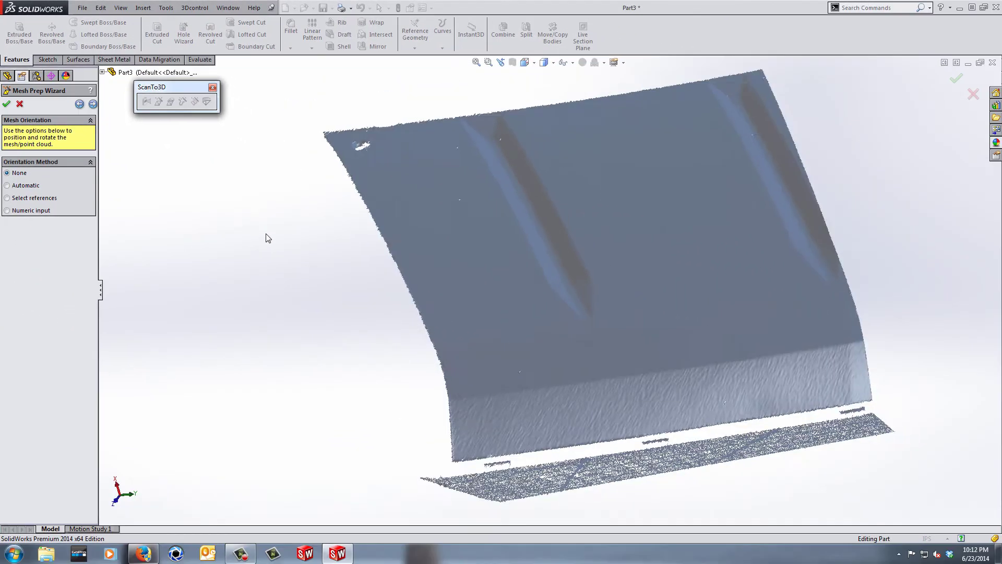
key(z)
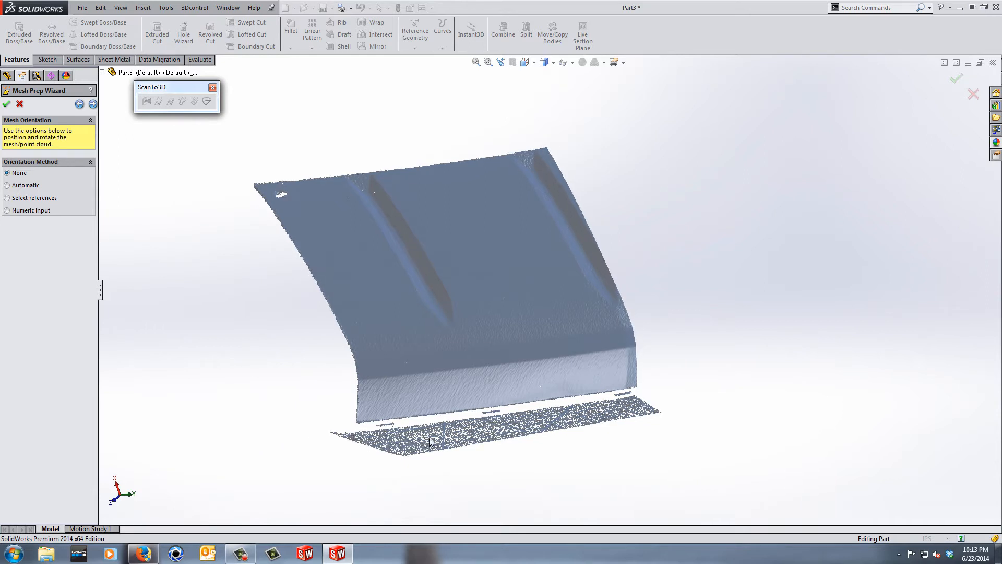
middle_drag(574, 421, 444, 436)
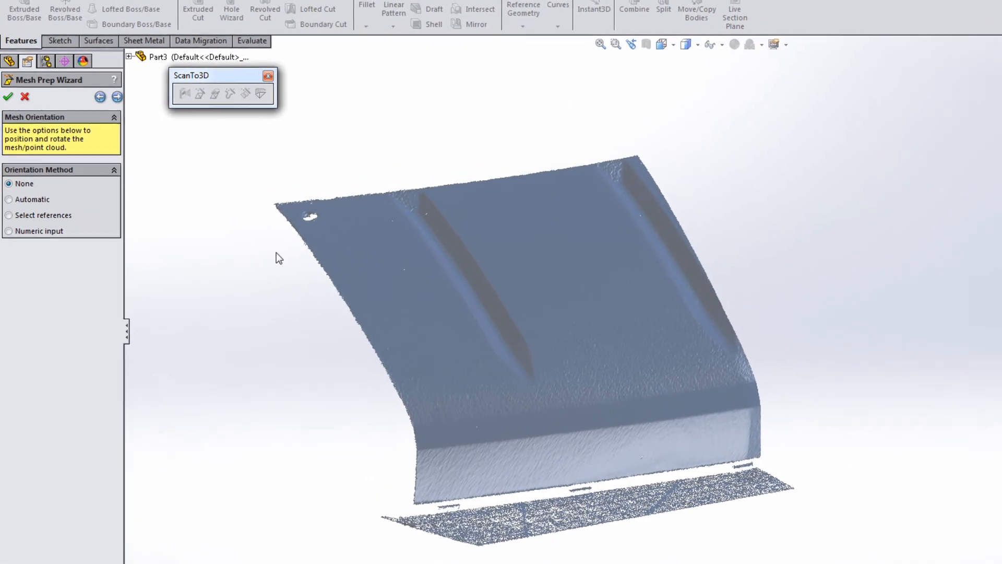
Step: Choose reference-based orientation and pick origin, X-axis and Y-axis points on the point cloud
click(9, 217)
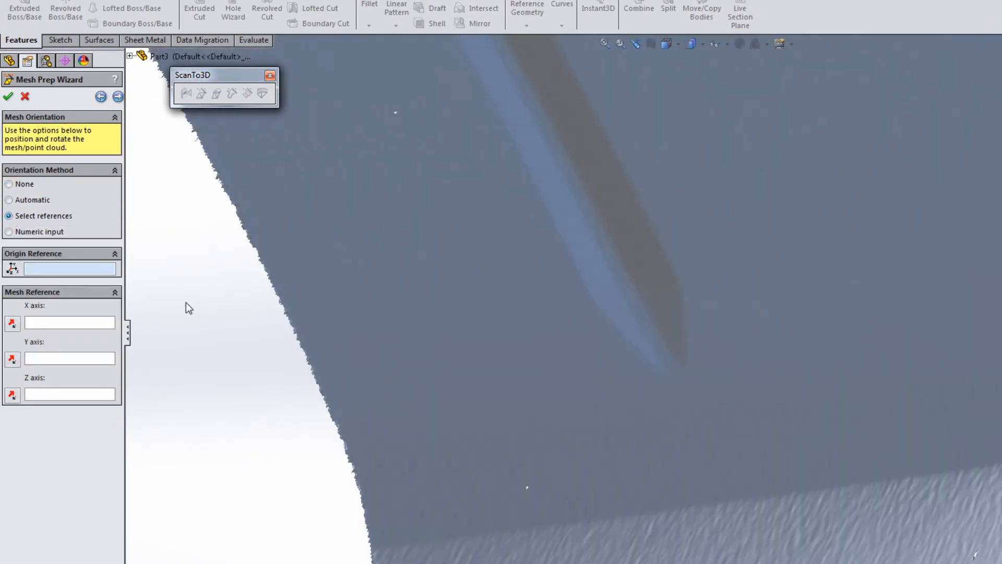
scroll(457, 345, up, 5)
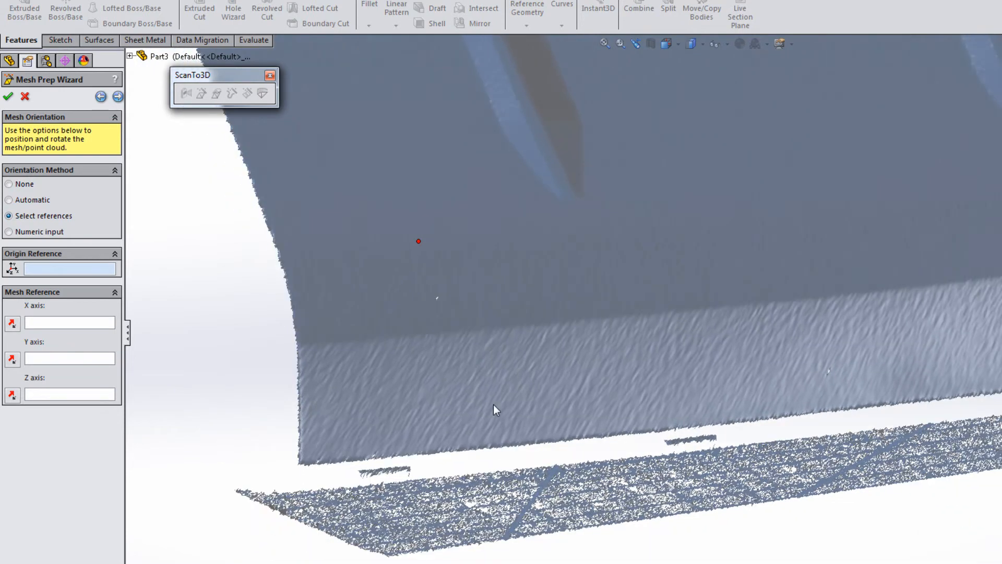
middle_drag(625, 533, 617, 533)
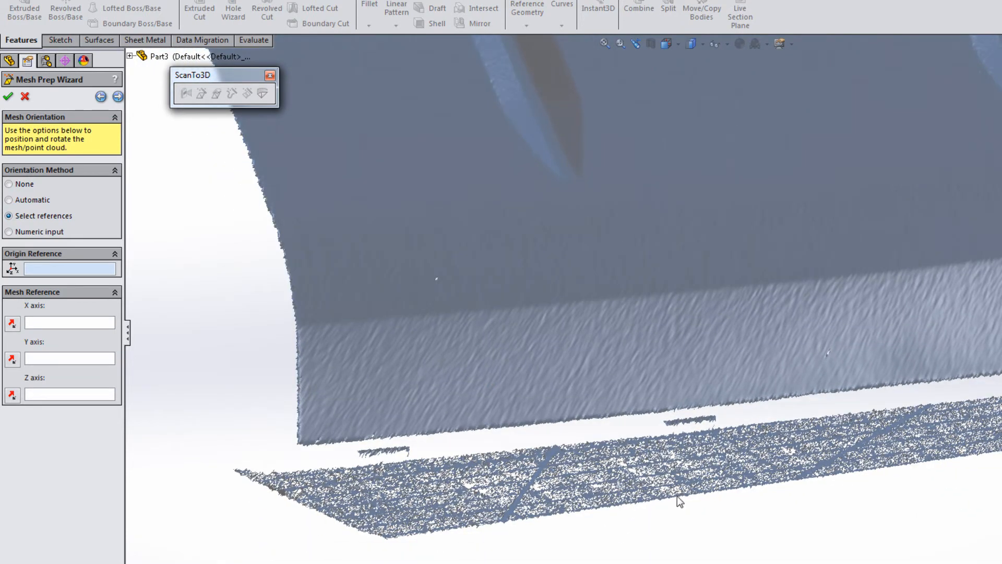
click(696, 494)
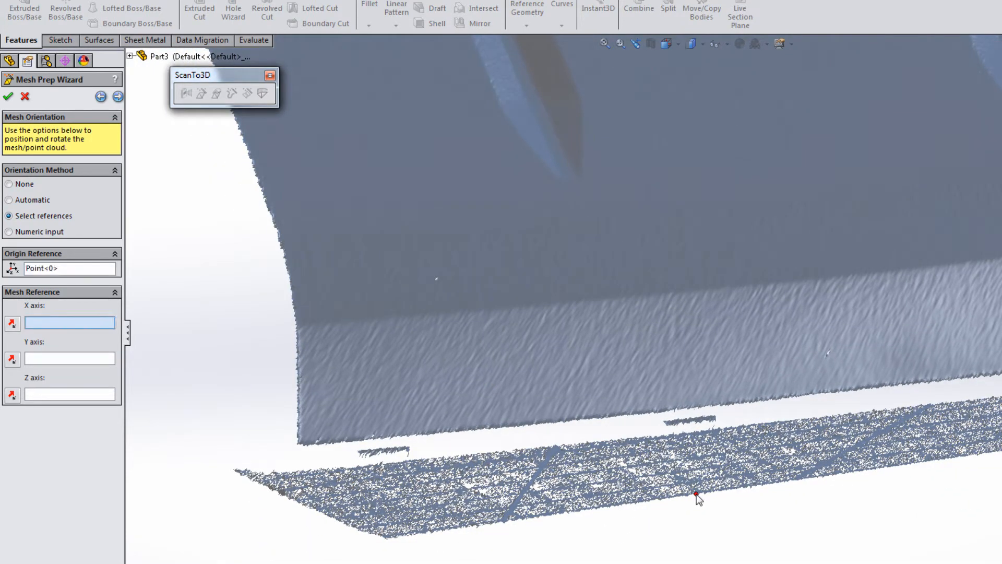
click(870, 468)
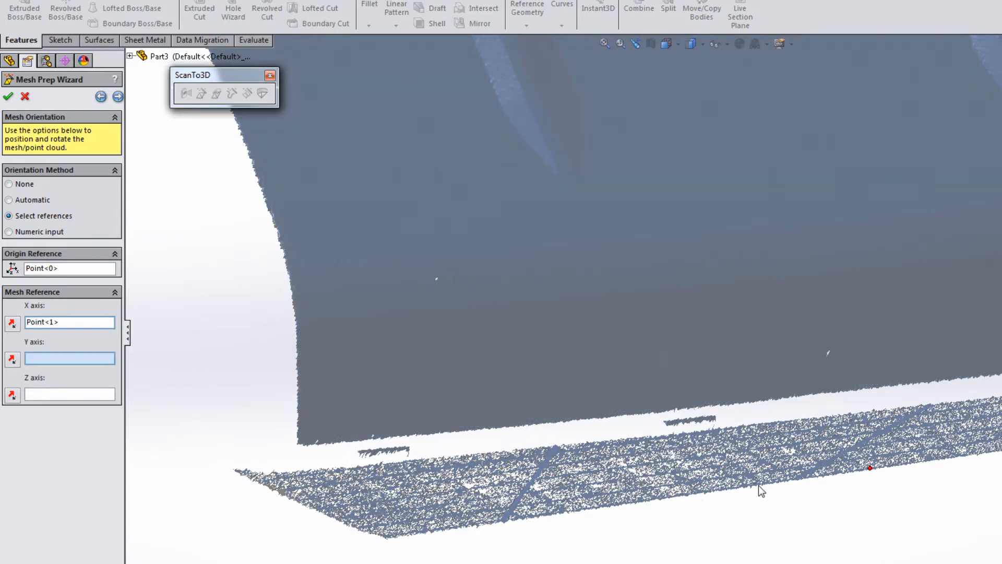
click(688, 447)
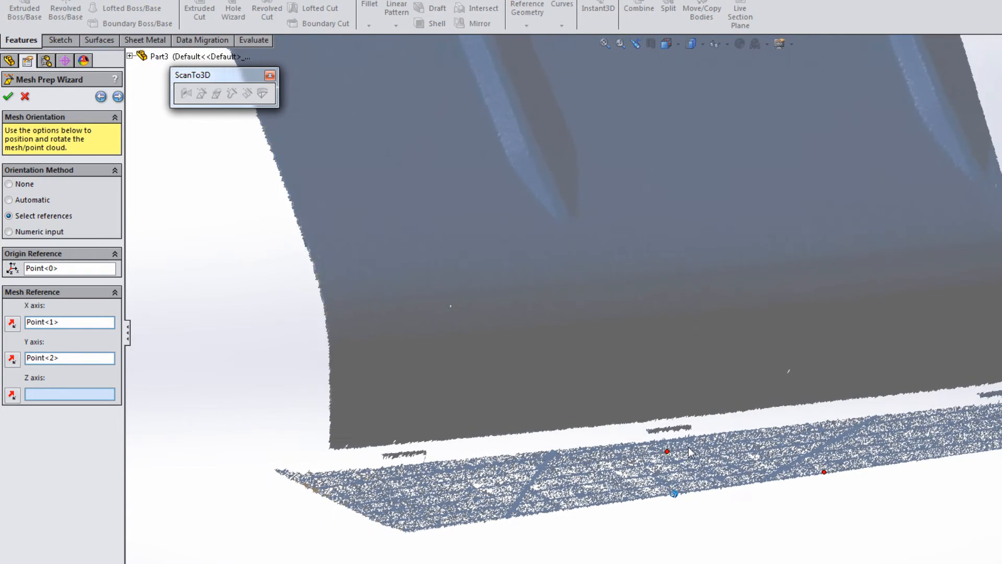
scroll(687, 447, up, 2)
click(686, 446)
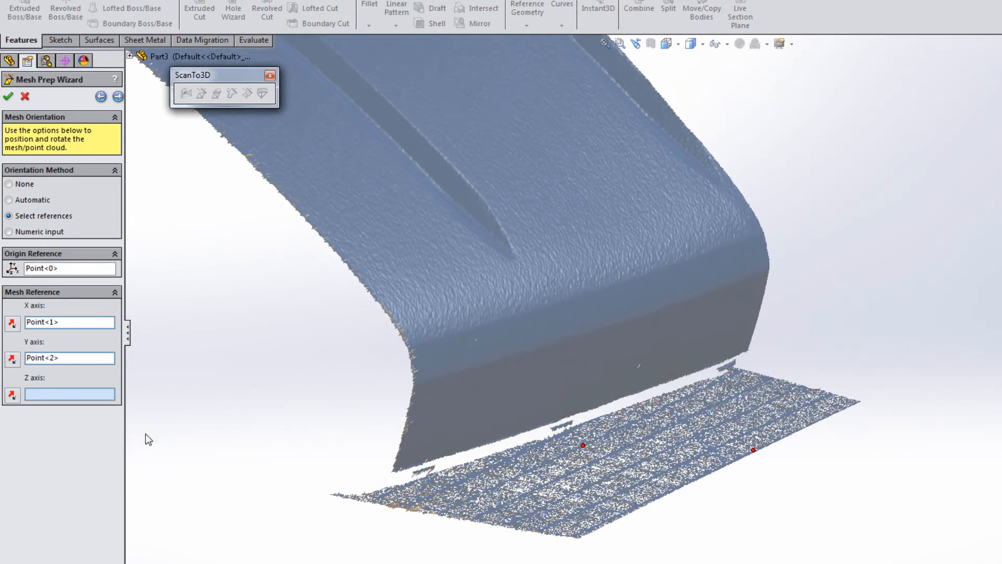
Step: Reverse the Z axis direction, then restore it to the original
click(11, 396)
click(11, 395)
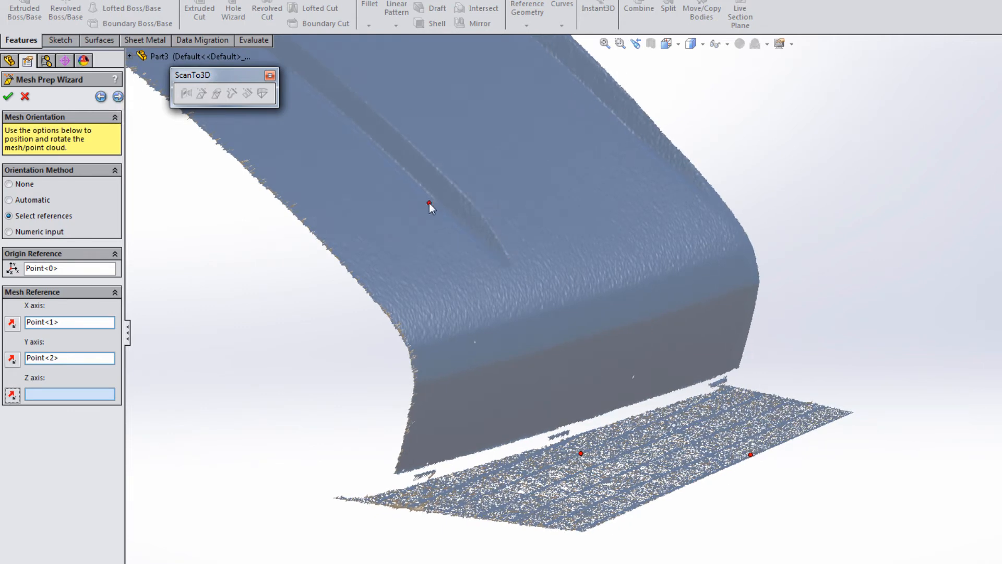
Step: Advance to Noise Removal and set removal by area to maximum, leaving 1,395,526 faces
click(119, 98)
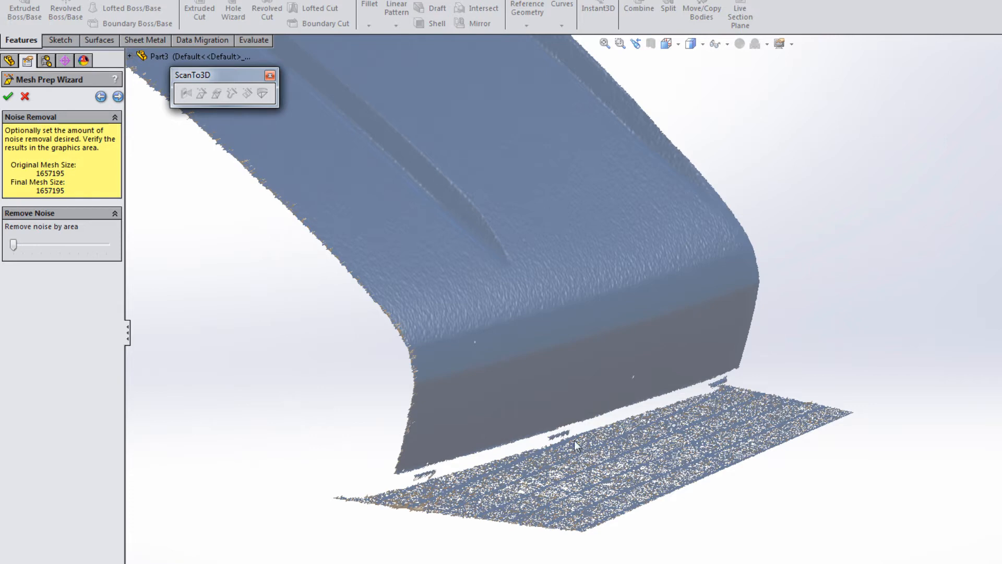
scroll(768, 474, up, 2)
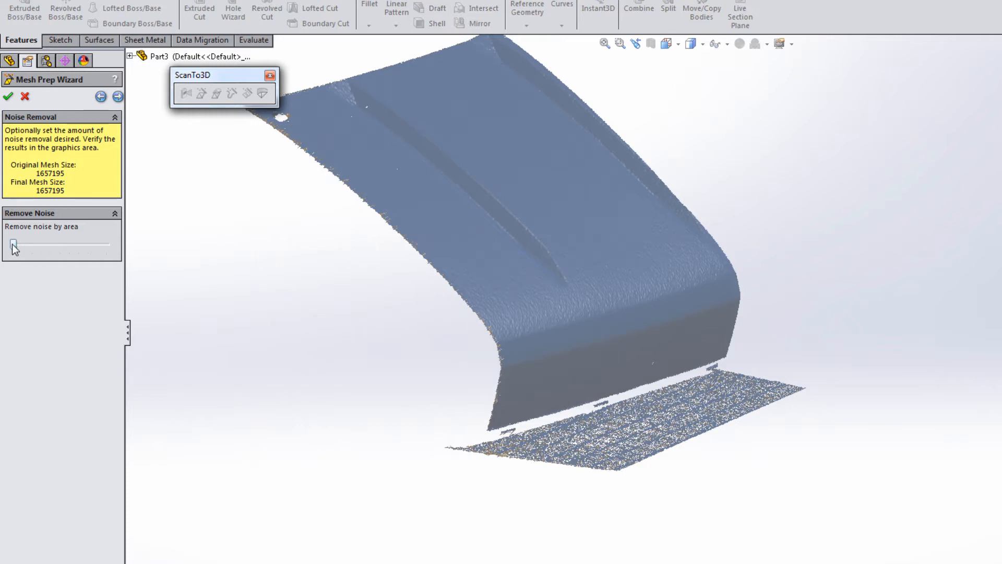
drag(13, 248, 107, 248)
click(621, 443)
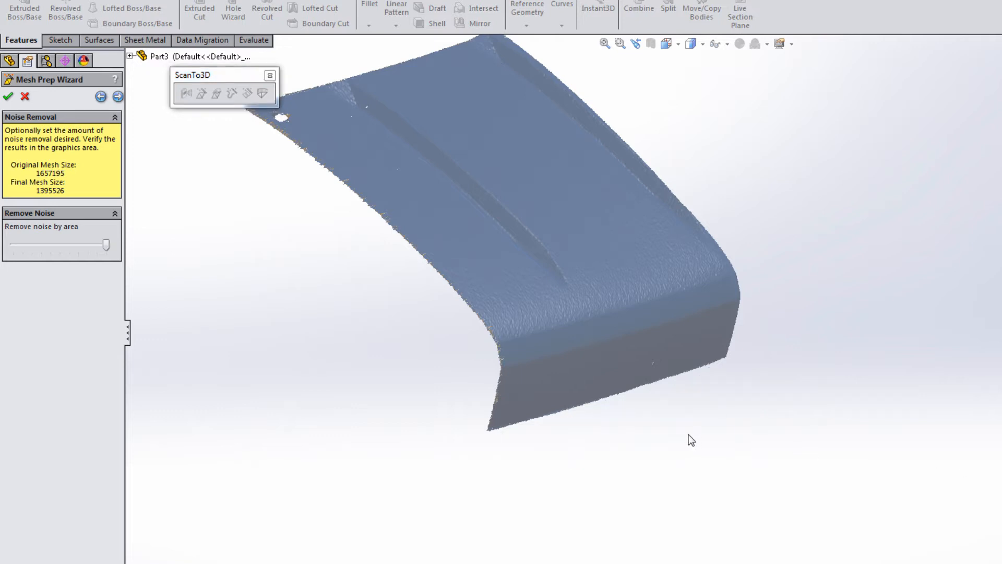
mouse_move(692, 436)
middle_down()
mouse_move(643, 435)
mouse_move(684, 406)
middle_up()
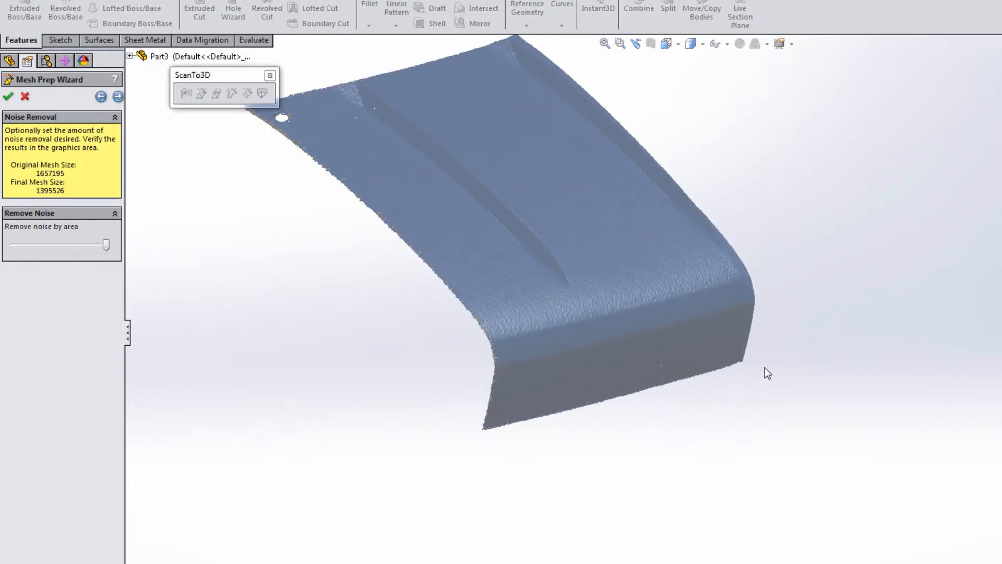
middle_drag(765, 368, 965, 400)
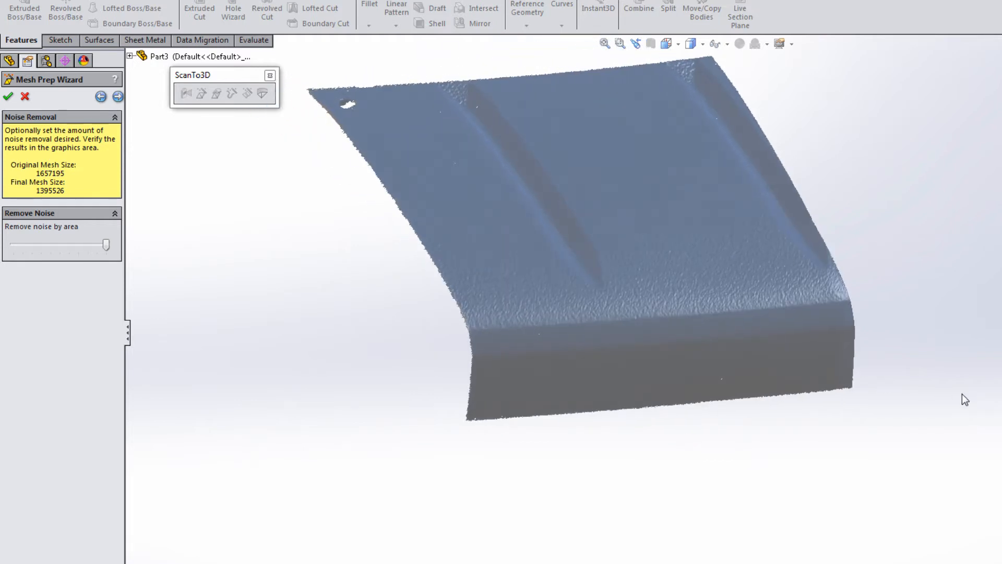
mouse_move(961, 399)
middle_down()
mouse_move(778, 479)
mouse_move(622, 462)
middle_up()
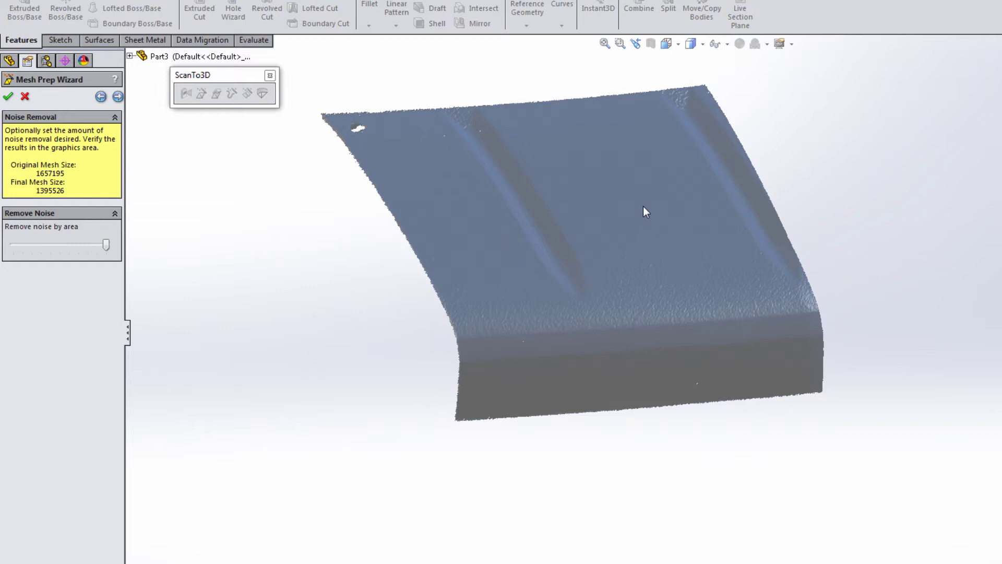
middle_drag(591, 270, 528, 249)
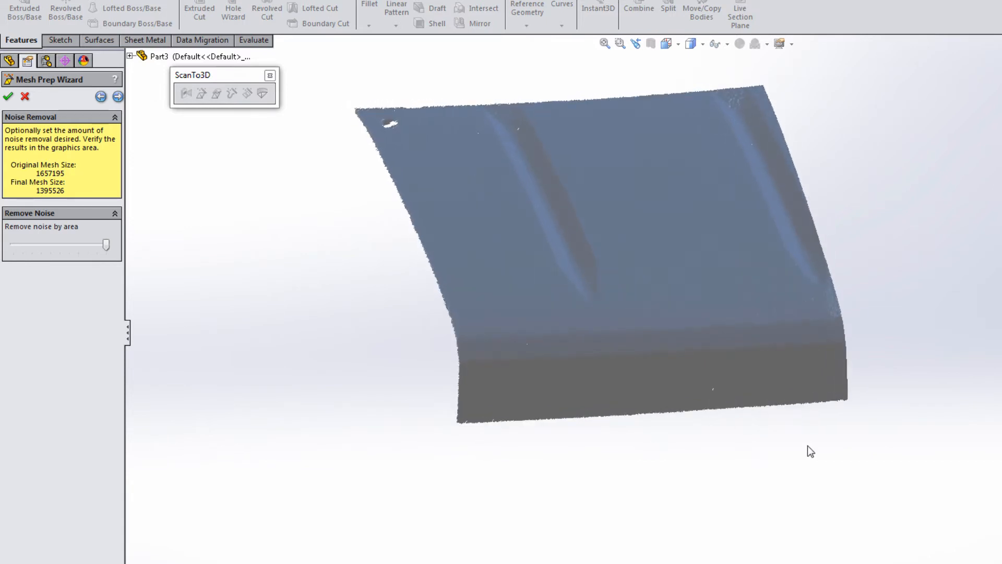
mouse_move(807, 445)
middle_down()
mouse_move(496, 465)
mouse_move(573, 265)
middle_up()
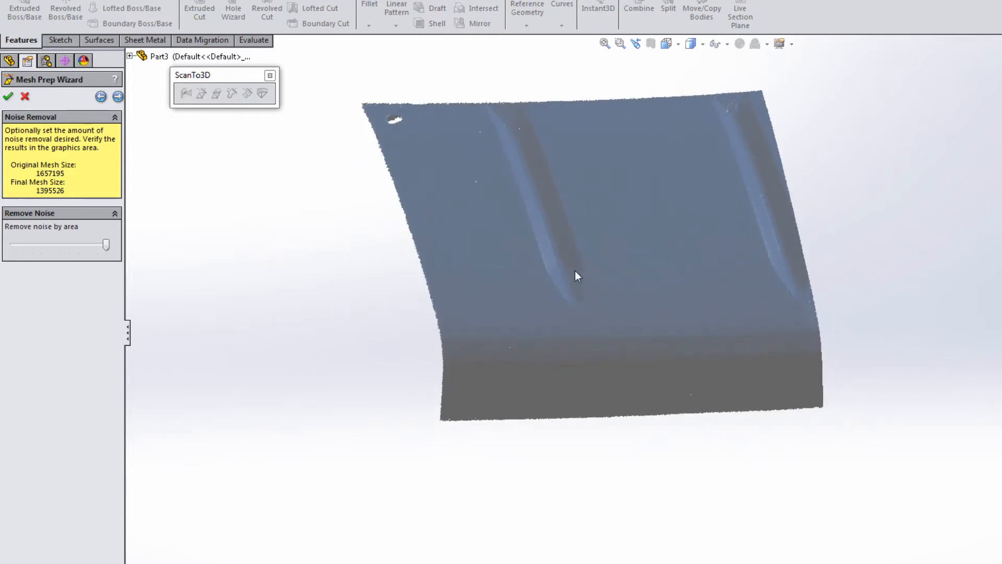
middle_drag(520, 296, 530, 284)
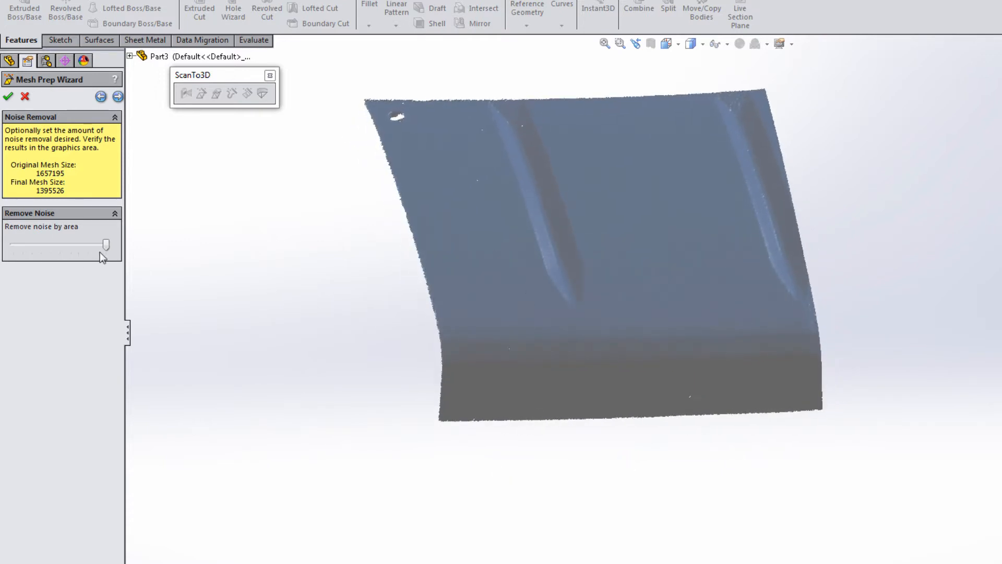
middle_drag(273, 282, 317, 304)
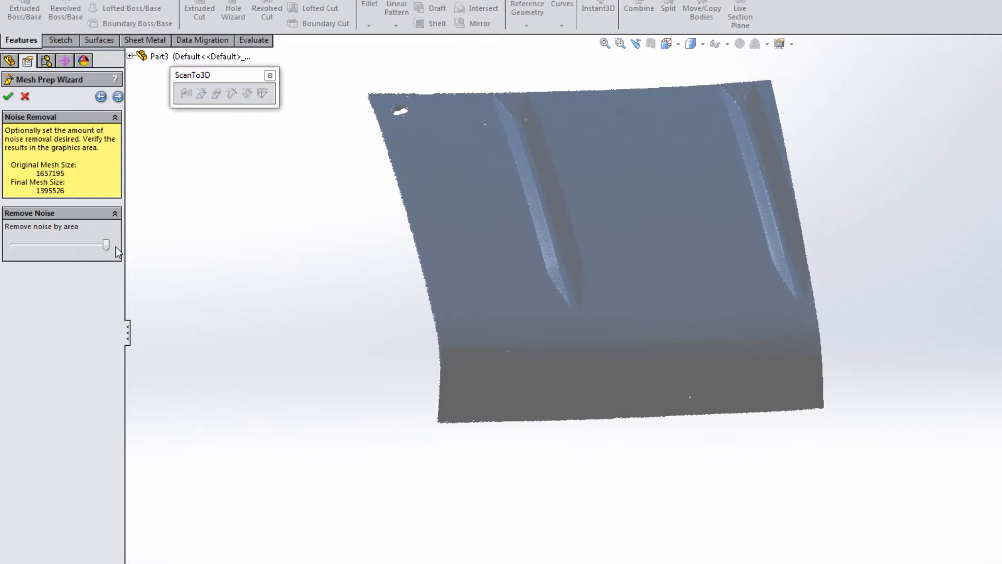
Step: Advance the wizard past noise removal to the extraneous data removal step
click(118, 96)
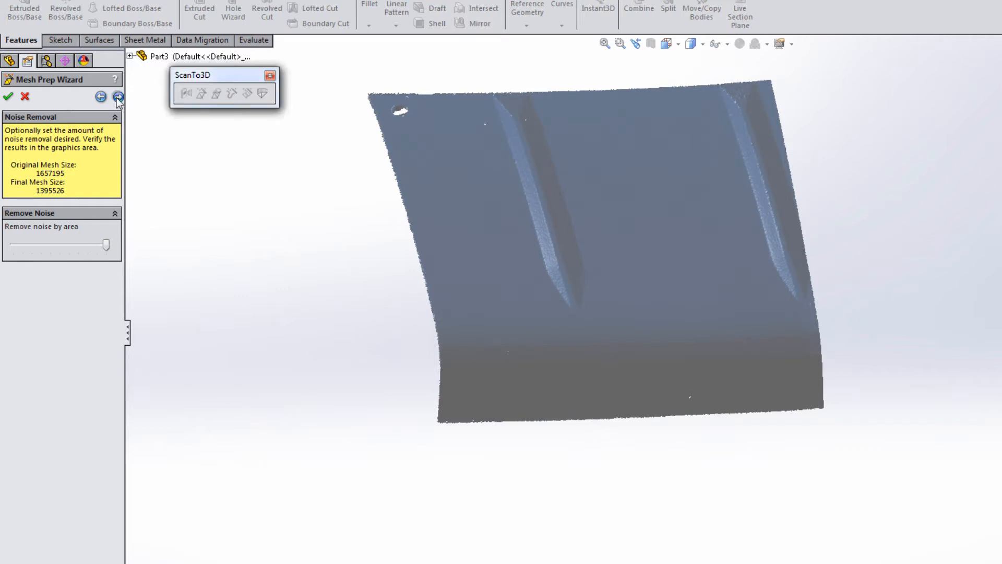
click(118, 97)
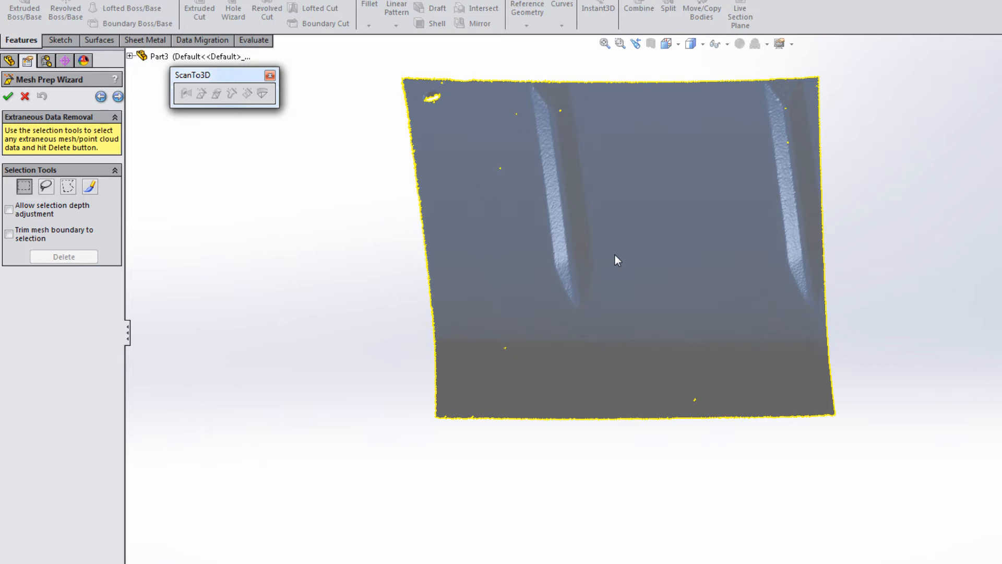
Step: Using polygon selection, outline the upper part of the mesh and delete it
click(66, 189)
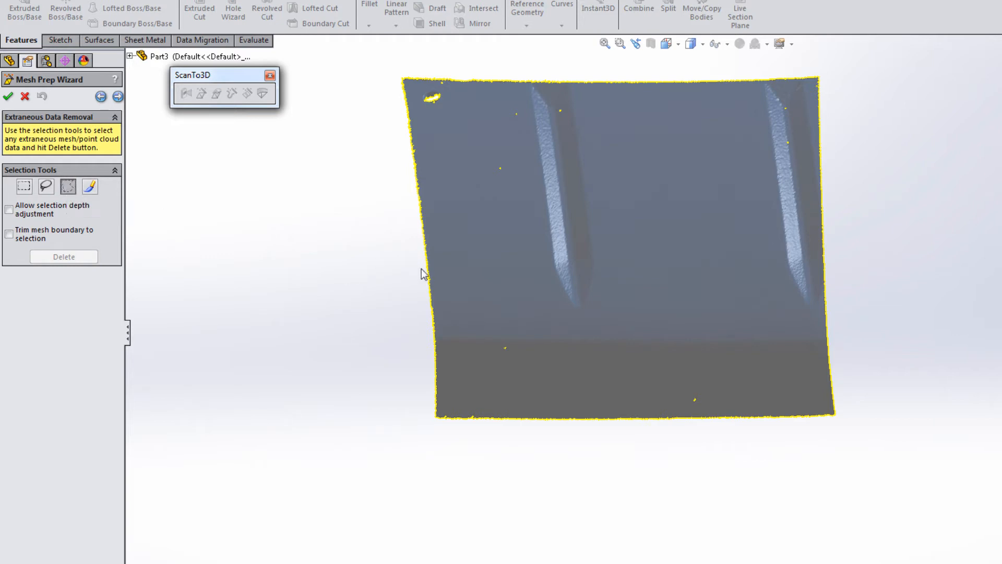
click(404, 235)
click(867, 236)
click(871, 231)
click(864, 62)
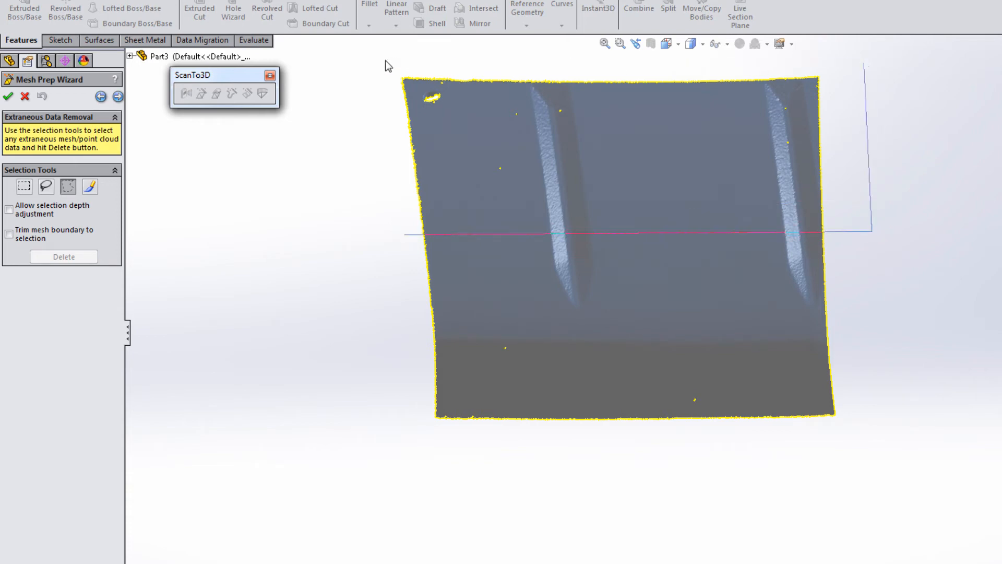
click(385, 60)
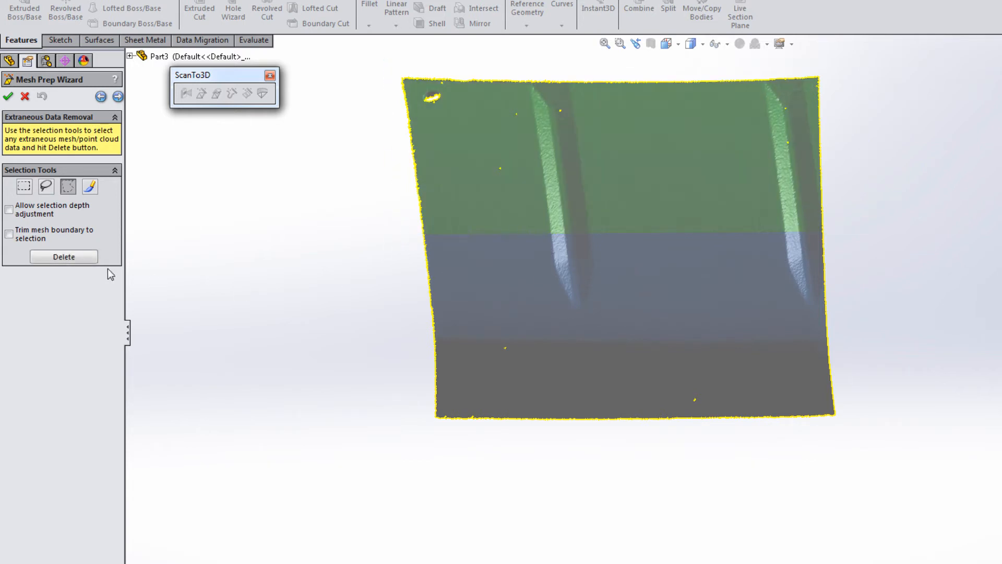
click(67, 265)
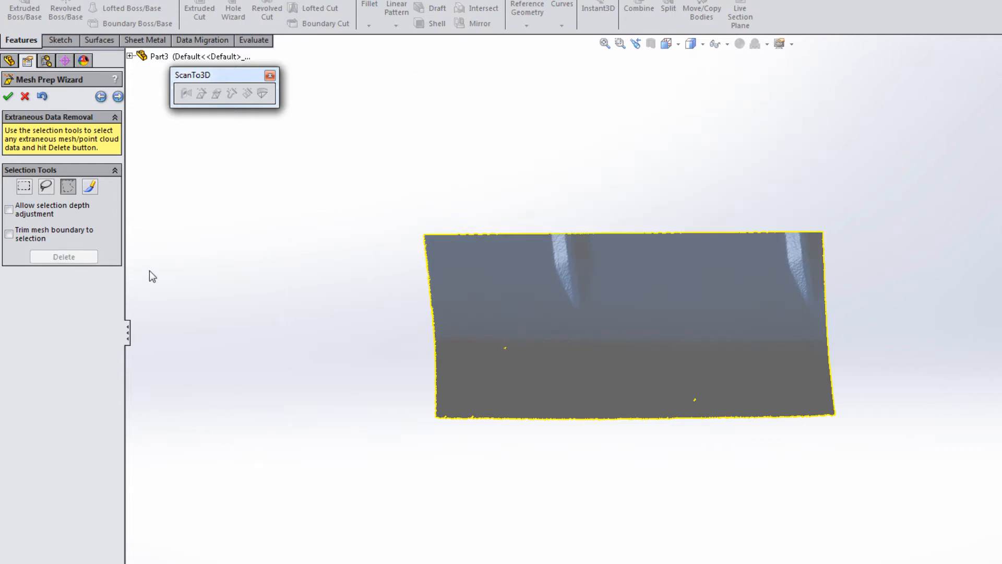
Step: Outline the left part of the mesh and delete it
click(511, 214)
click(362, 198)
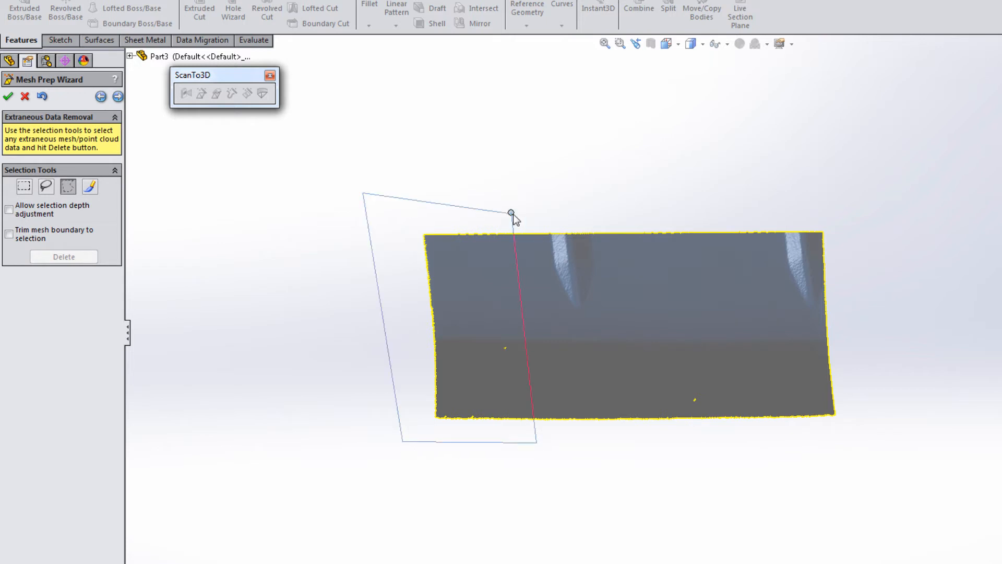
click(511, 214)
click(67, 257)
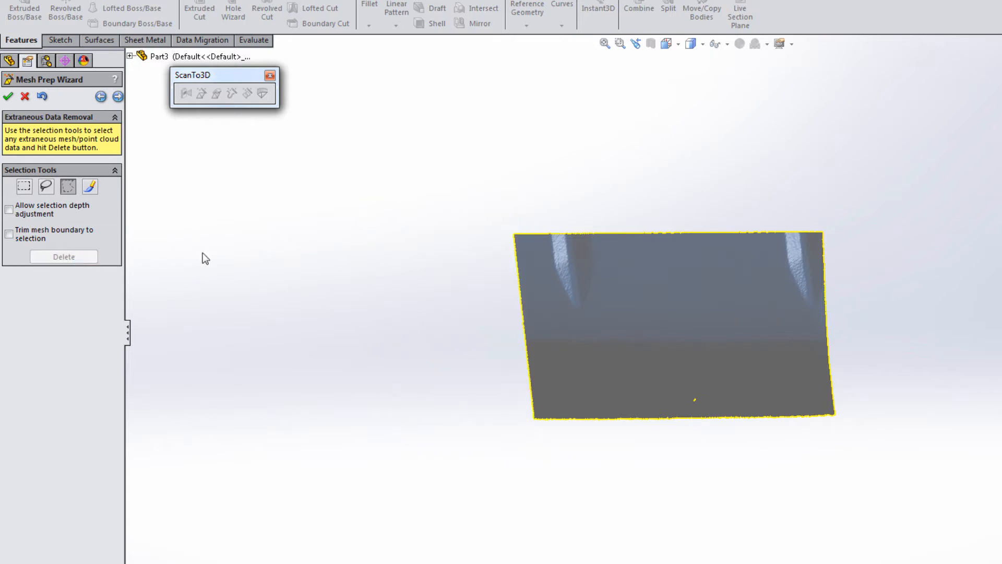
Step: Outline and delete the right part, then inspect the remaining curved strip
click(627, 220)
click(645, 429)
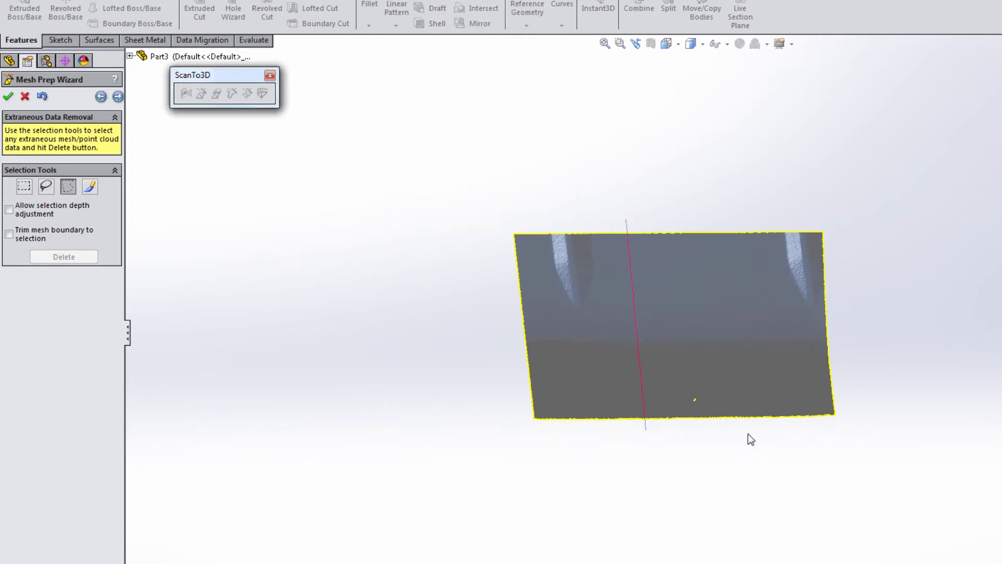
click(869, 427)
click(856, 207)
click(627, 221)
key(Delete)
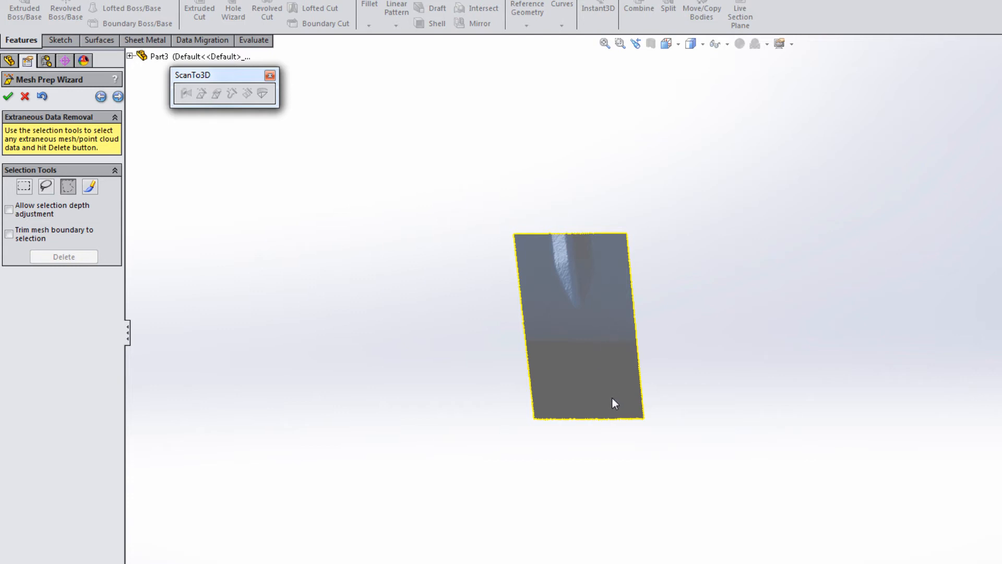
mouse_move(539, 386)
middle_down()
mouse_move(503, 353)
mouse_move(515, 354)
mouse_move(519, 363)
mouse_move(398, 308)
middle_up()
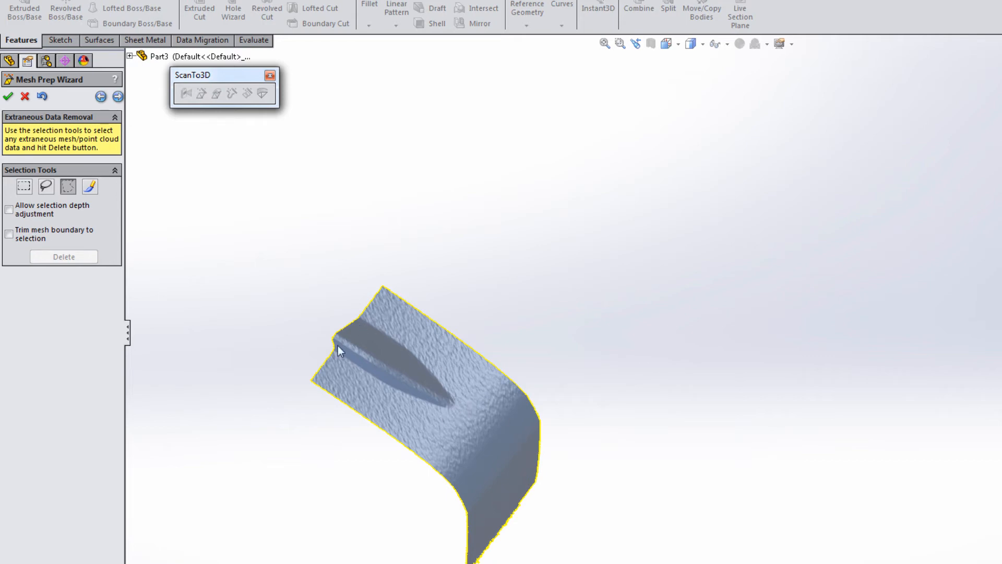
key(Right)
key(Right)
key(Right)
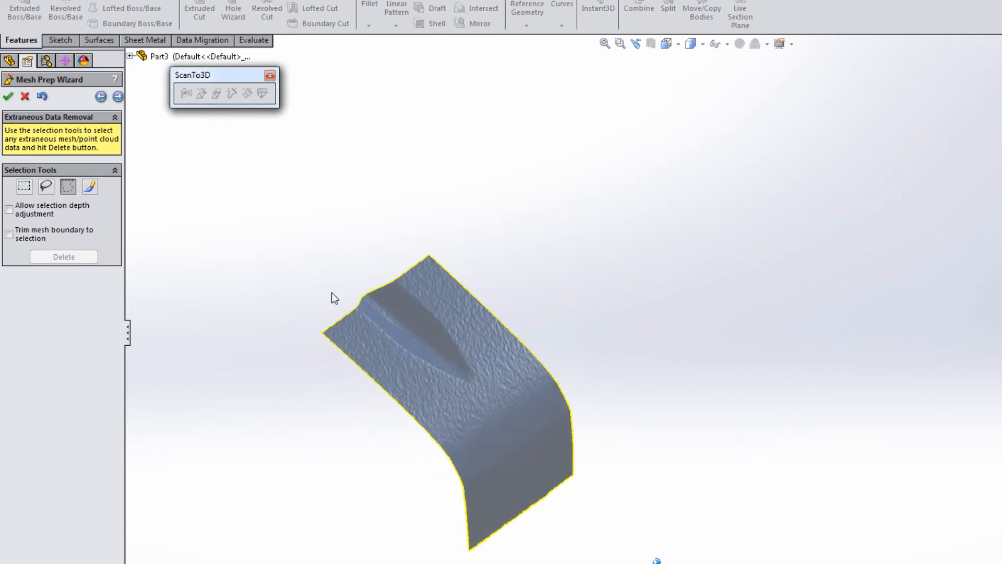
Step: Advance the wizard to the Simplification step for the trimmed strip mesh
click(118, 96)
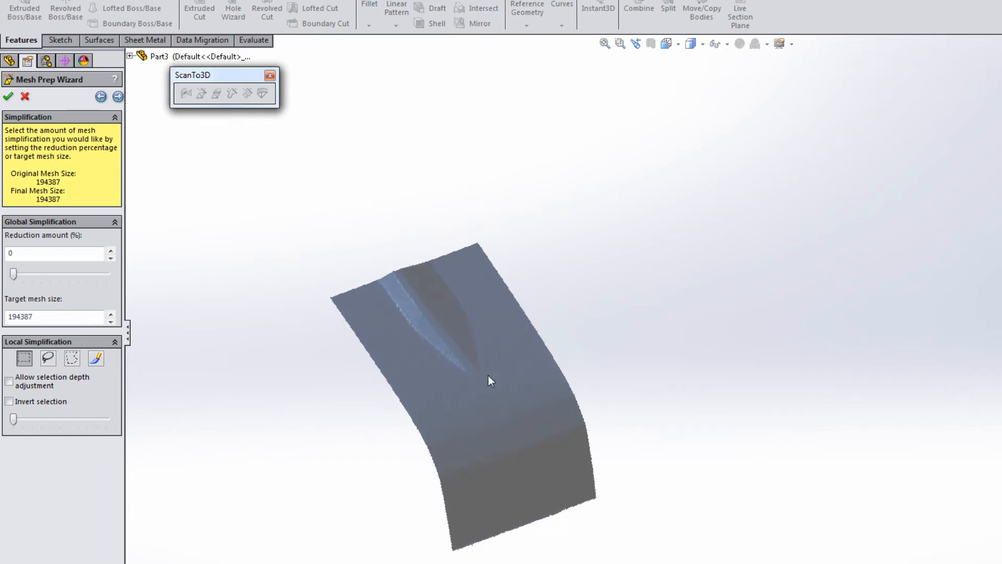
scroll(488, 374, down, 2)
scroll(487, 381, down, 2)
scroll(470, 411, down, 1)
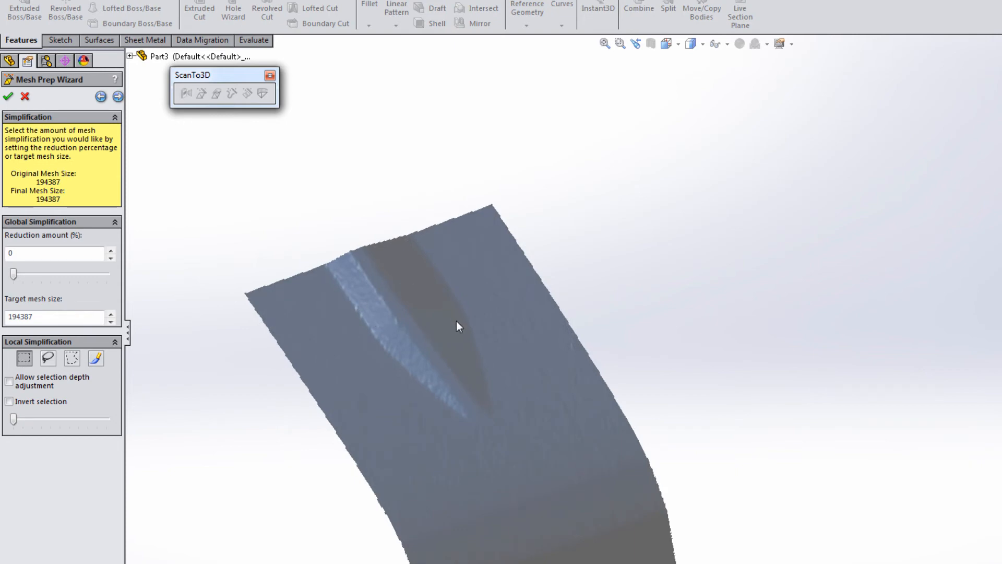
scroll(459, 399, up, 1)
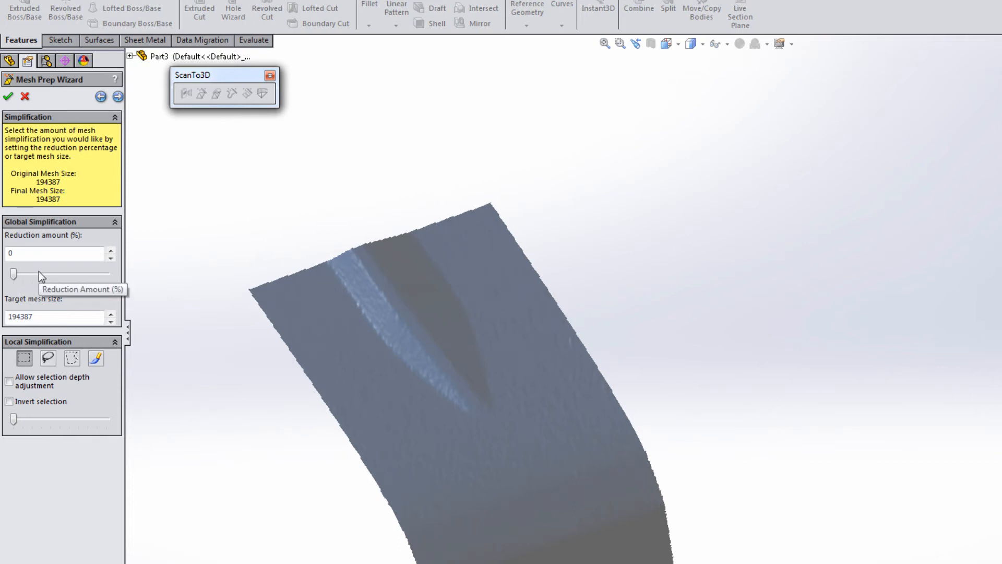
Step: Try 41% then 83% reduction, inspect the faceted surface, and reset reduction to 0%
drag(13, 274, 52, 275)
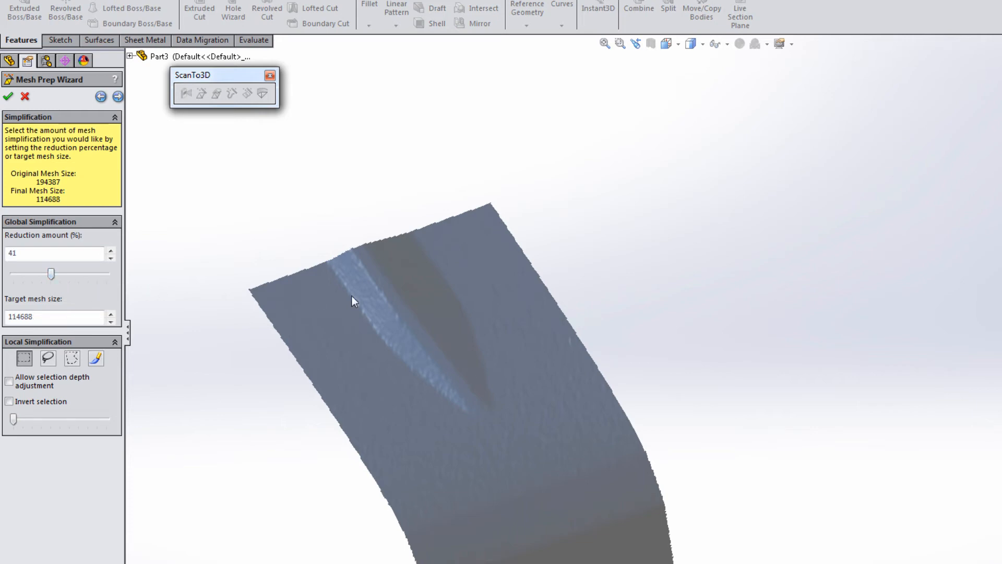
key(Left)
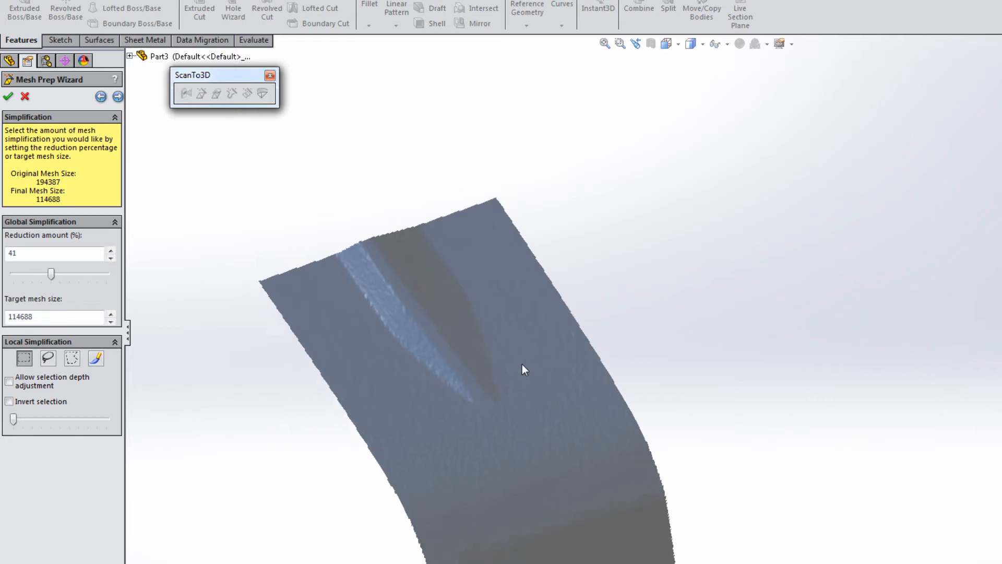
key(Left)
key(Left)
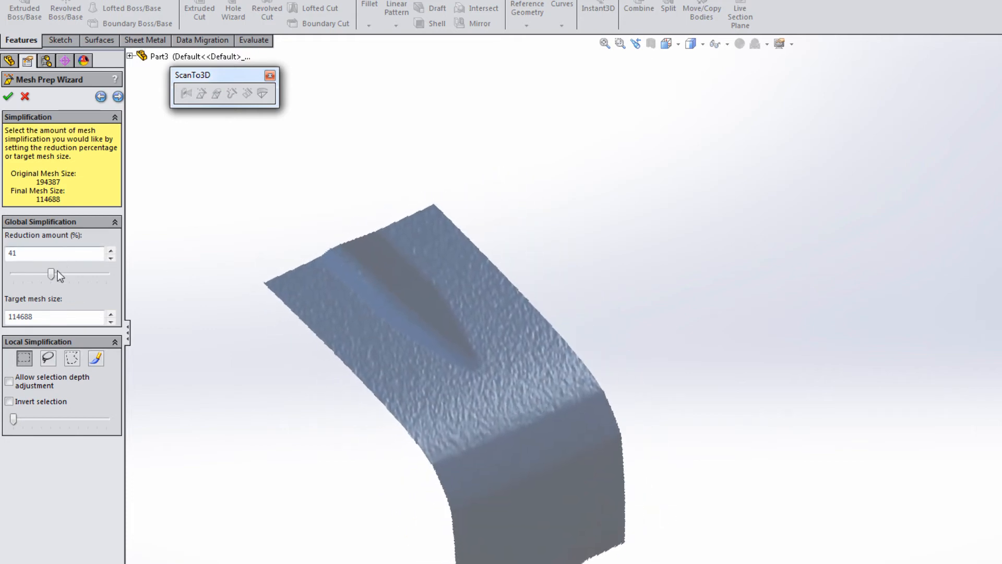
drag(52, 273, 88, 274)
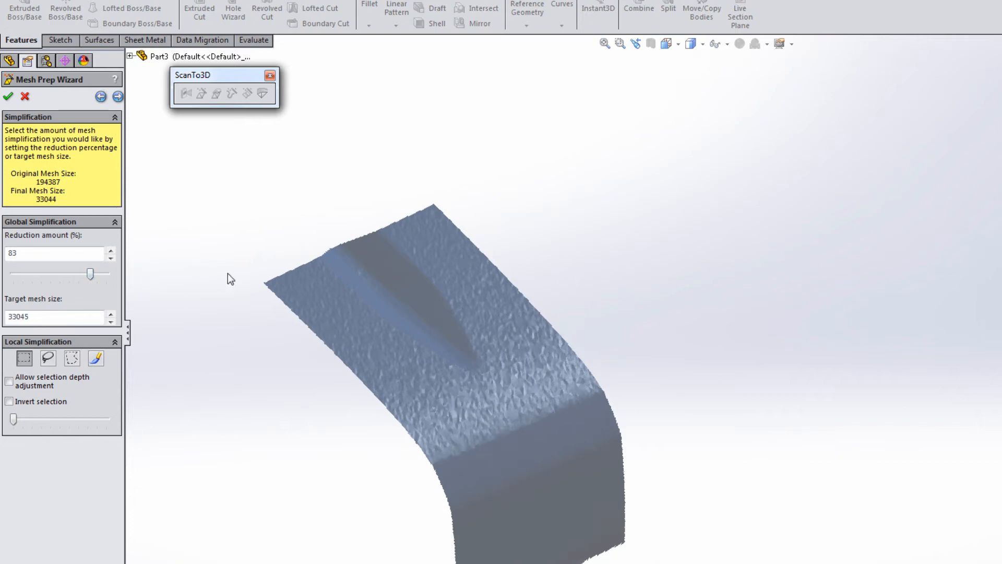
scroll(561, 412, down, 2)
scroll(556, 405, down, 3)
scroll(548, 405, down, 3)
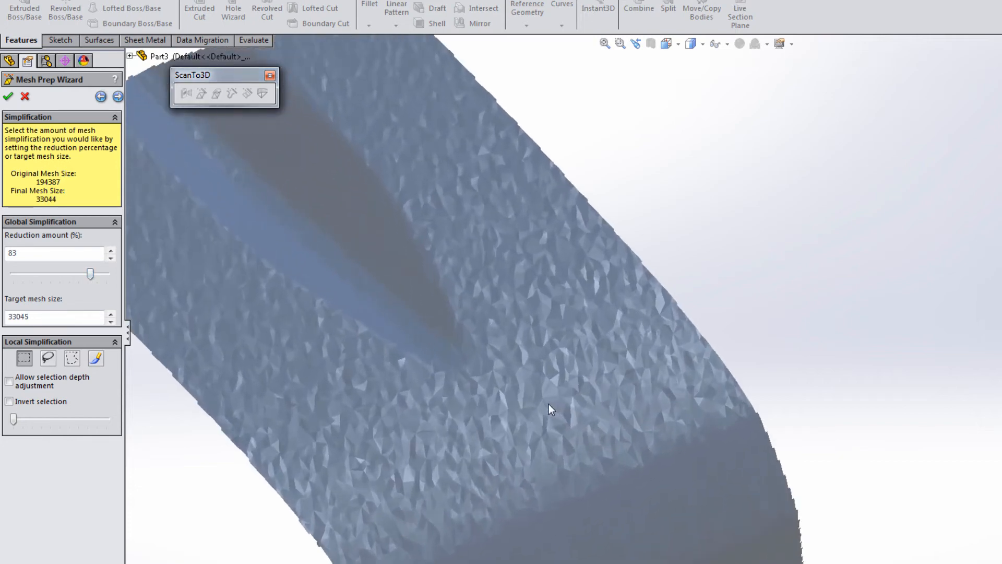
scroll(428, 419, down, 1)
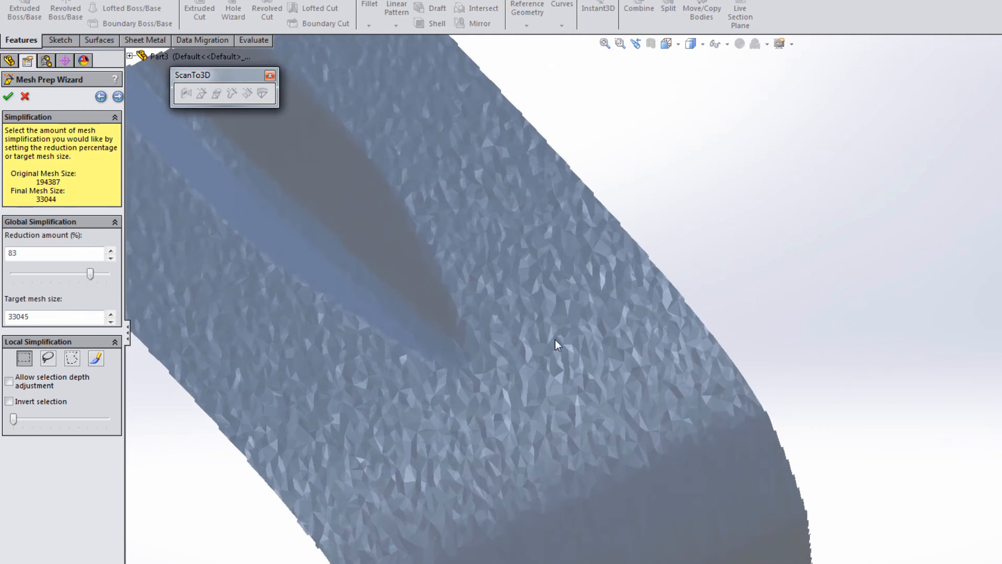
scroll(555, 339, up, 2)
scroll(556, 339, up, 2)
mouse_move(555, 341)
middle_down()
mouse_move(522, 366)
mouse_move(454, 325)
middle_up()
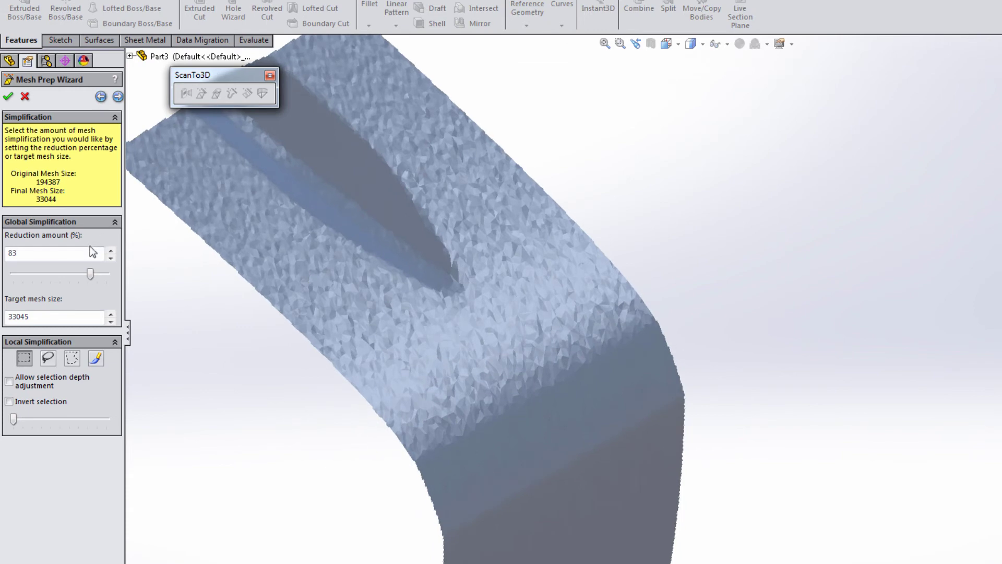
drag(90, 273, 14, 274)
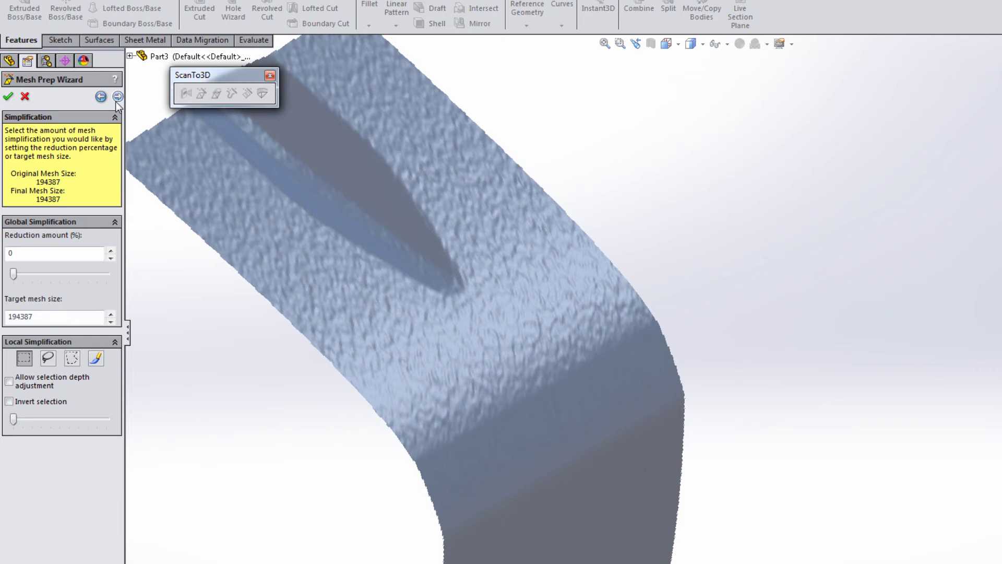
Step: Advance to Smoothing and raise Global Smoothness to maximum, checking the softened surface
click(118, 96)
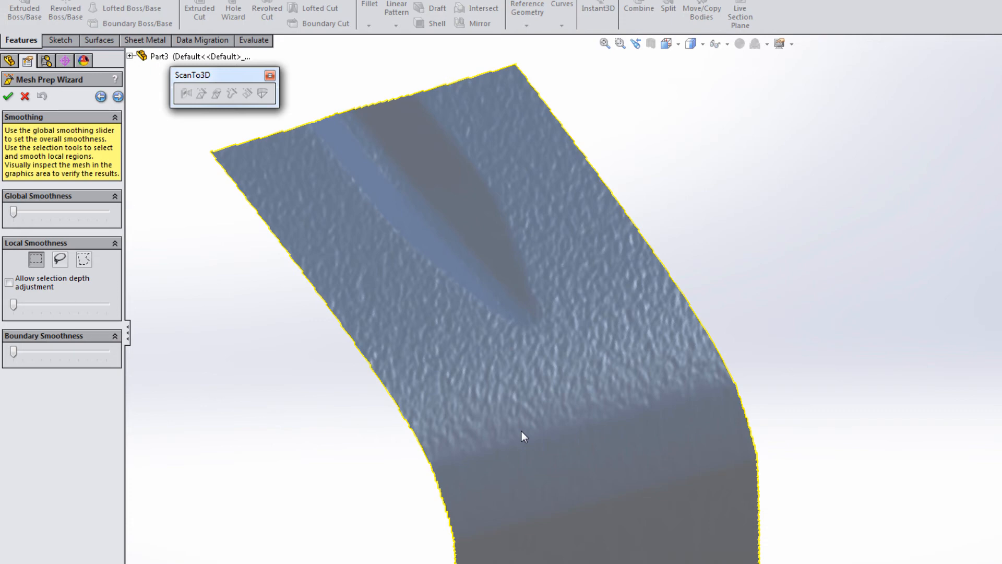
mouse_move(504, 370)
middle_down()
mouse_move(404, 327)
mouse_move(664, 359)
mouse_move(603, 294)
mouse_move(613, 330)
mouse_move(658, 305)
middle_up()
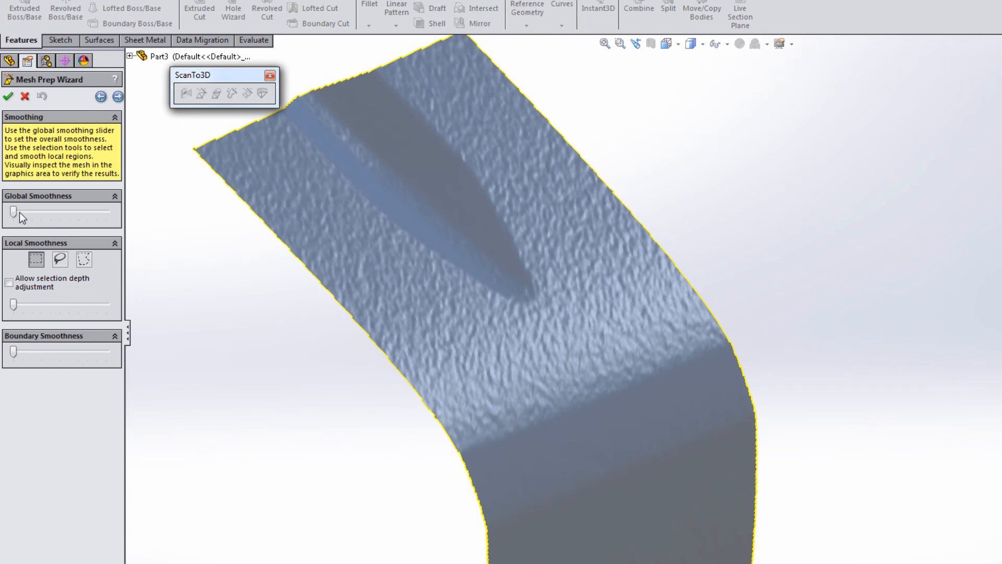
drag(15, 212, 59, 213)
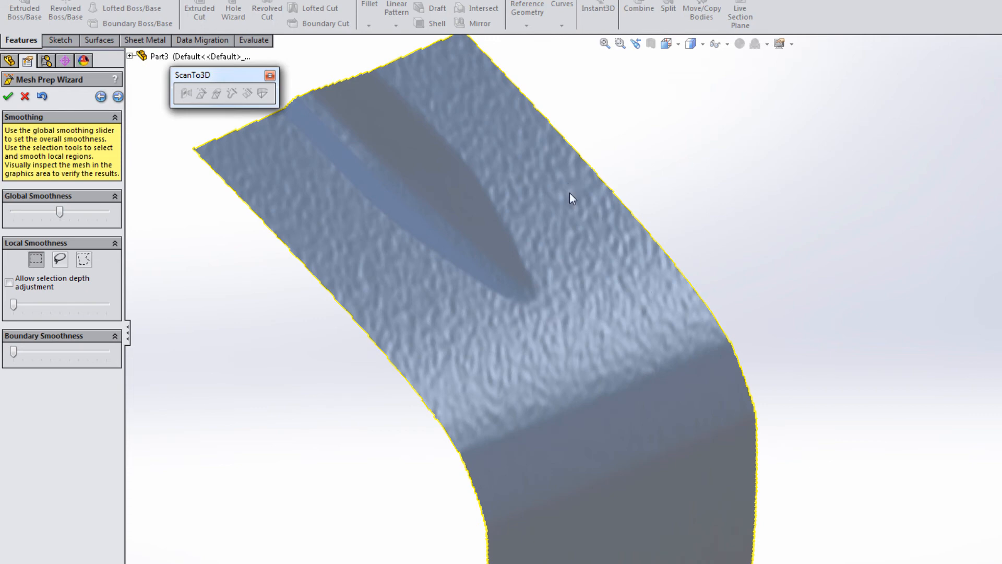
middle_drag(585, 206, 646, 325)
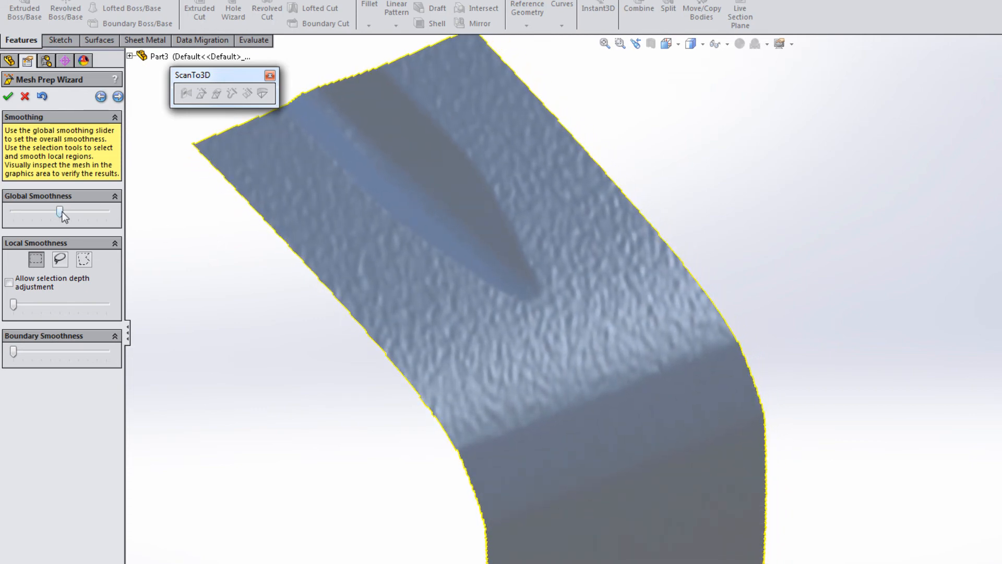
click(88, 217)
drag(87, 211, 109, 212)
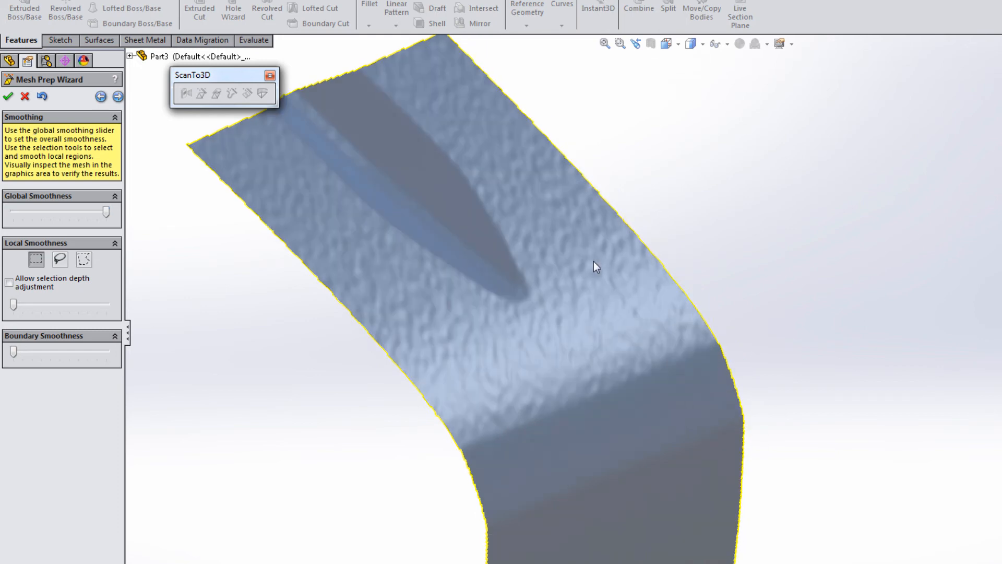
middle_drag(594, 261, 601, 295)
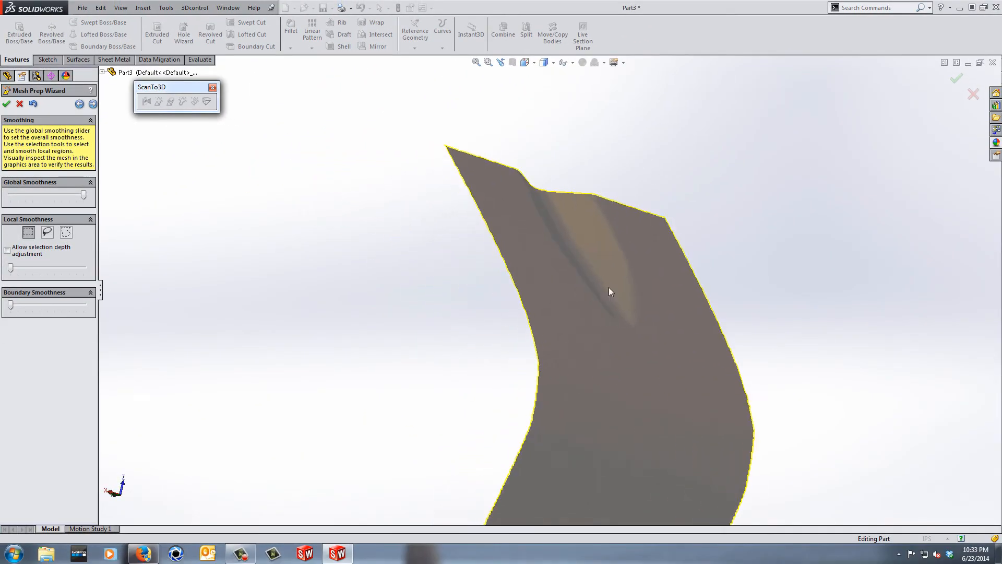
Step: Orbit and zoom the mesh to inspect the ridge along its boundary
mouse_move(601, 295)
middle_down()
mouse_move(610, 299)
mouse_move(538, 293)
middle_up()
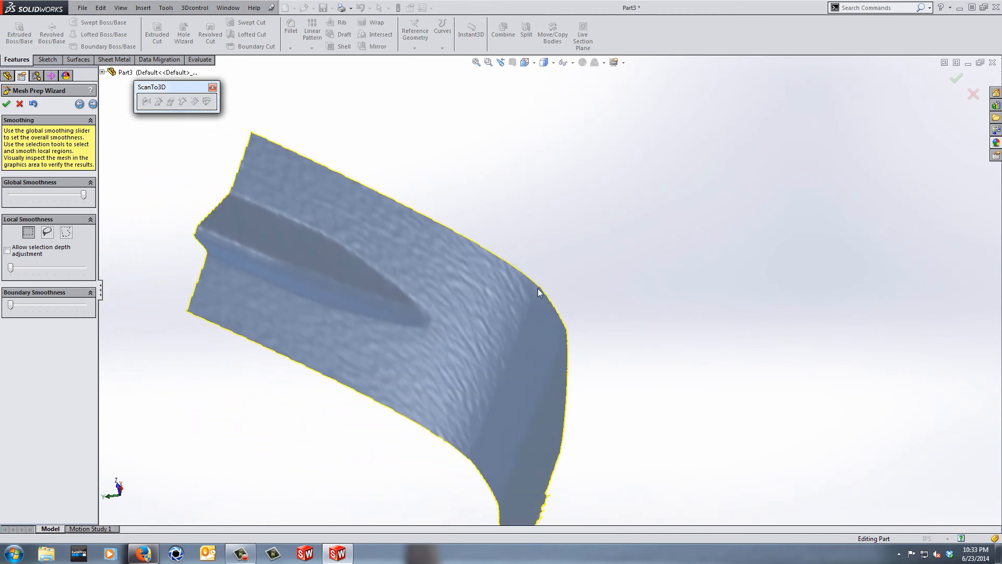
mouse_move(539, 292)
middle_down()
mouse_move(385, 236)
mouse_move(472, 251)
middle_up()
scroll(369, 244, down, 5)
scroll(369, 241, up, 3)
scroll(368, 241, up, 3)
scroll(473, 257, up, 4)
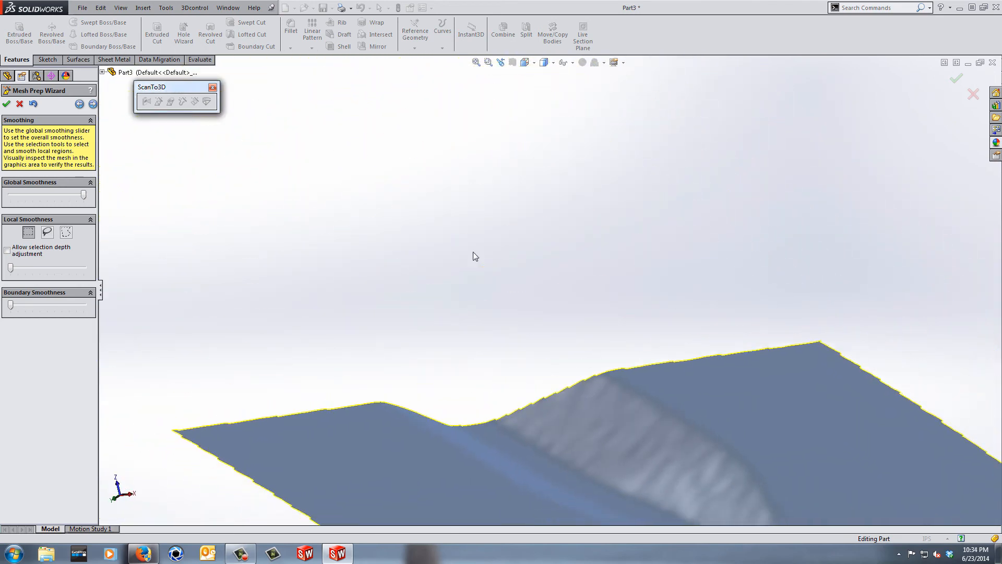
scroll(472, 256, down, 2)
mouse_move(473, 257)
middle_down()
mouse_move(787, 316)
mouse_move(765, 329)
mouse_move(696, 332)
middle_up()
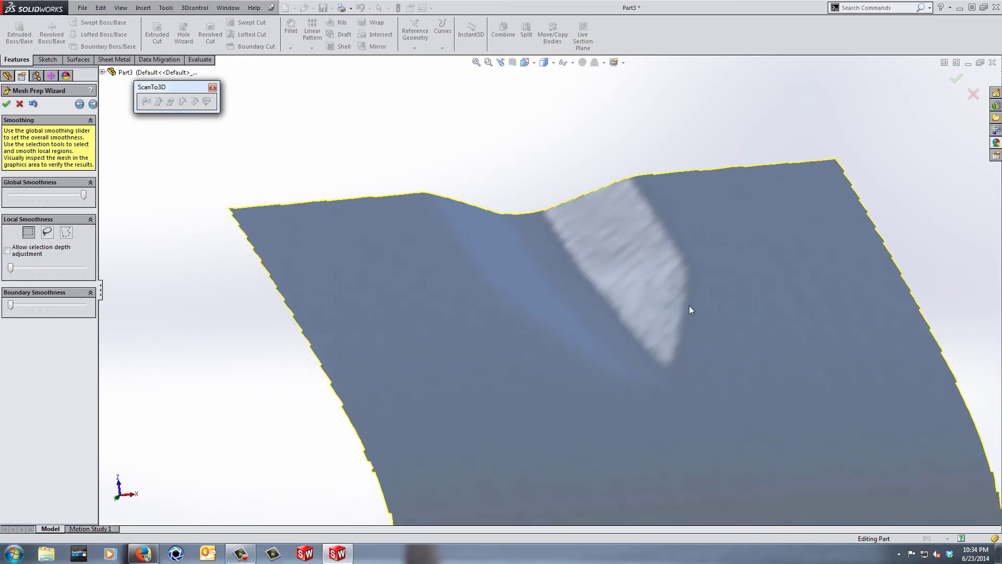
scroll(689, 311, down, 3)
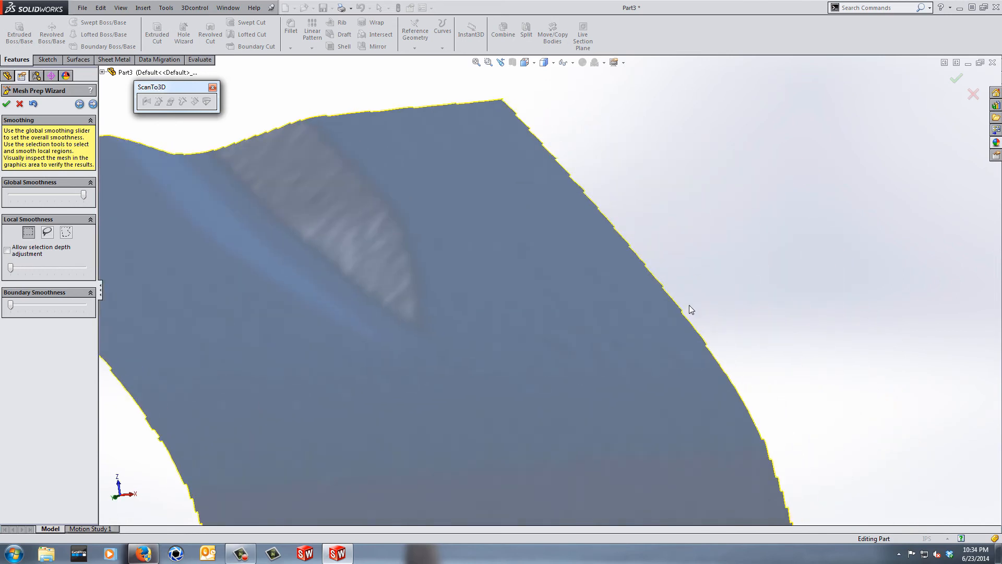
scroll(690, 310, up, 2)
scroll(690, 310, up, 2)
scroll(690, 310, up, 1)
scroll(690, 310, up, 2)
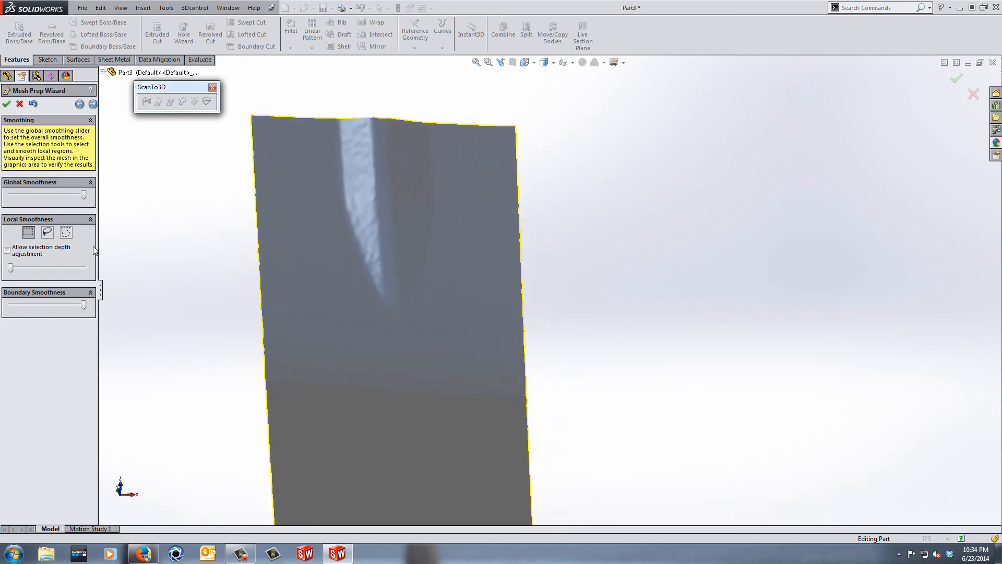
Step: Lasso the groove region, drag its local smoothness to maximum, then raise the global smoothness level
click(49, 233)
drag(330, 101, 329, 142)
mouse_move(457, 221)
mouse_down()
mouse_move(450, 115)
mouse_move(329, 107)
mouse_up()
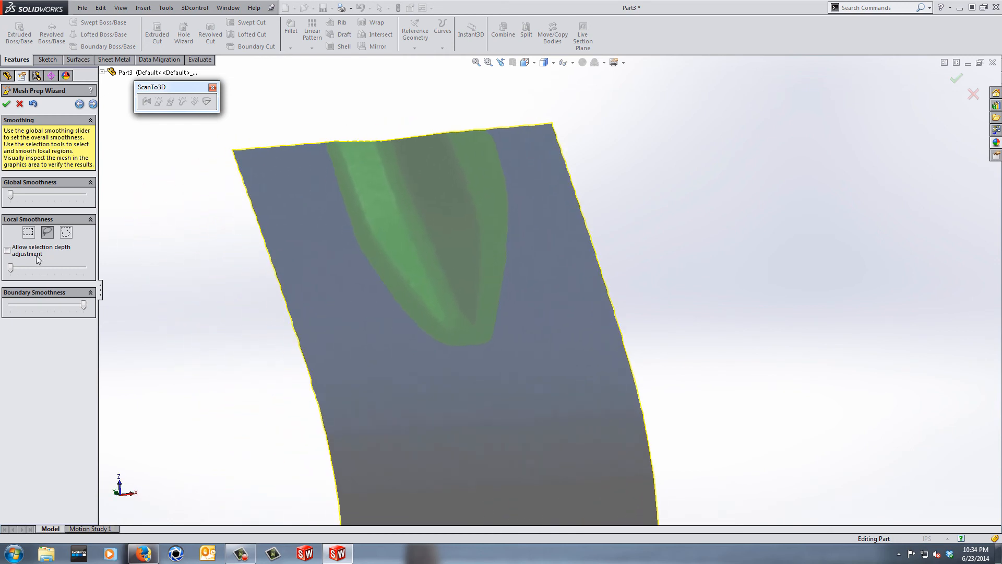
drag(10, 267, 83, 268)
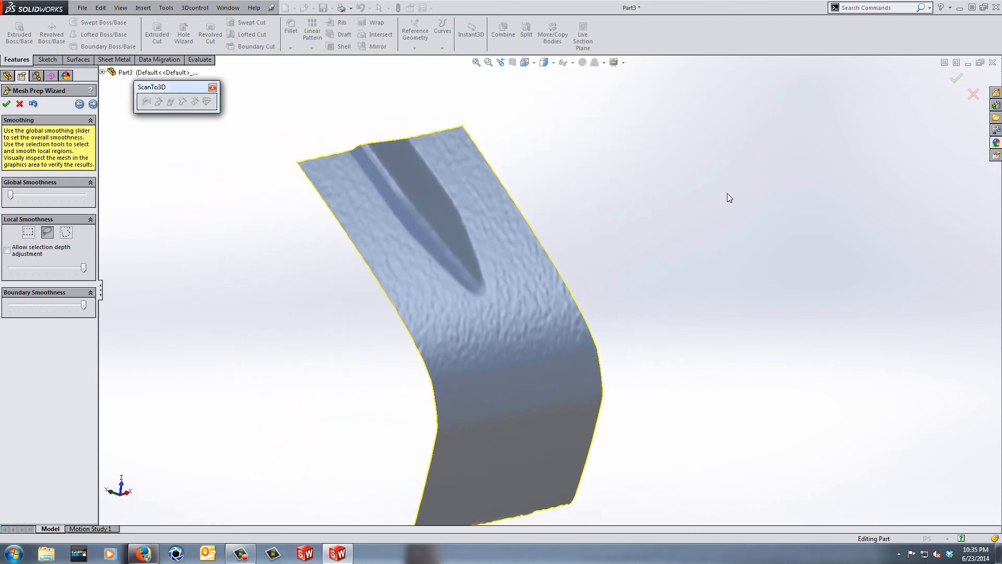
drag(11, 195, 98, 196)
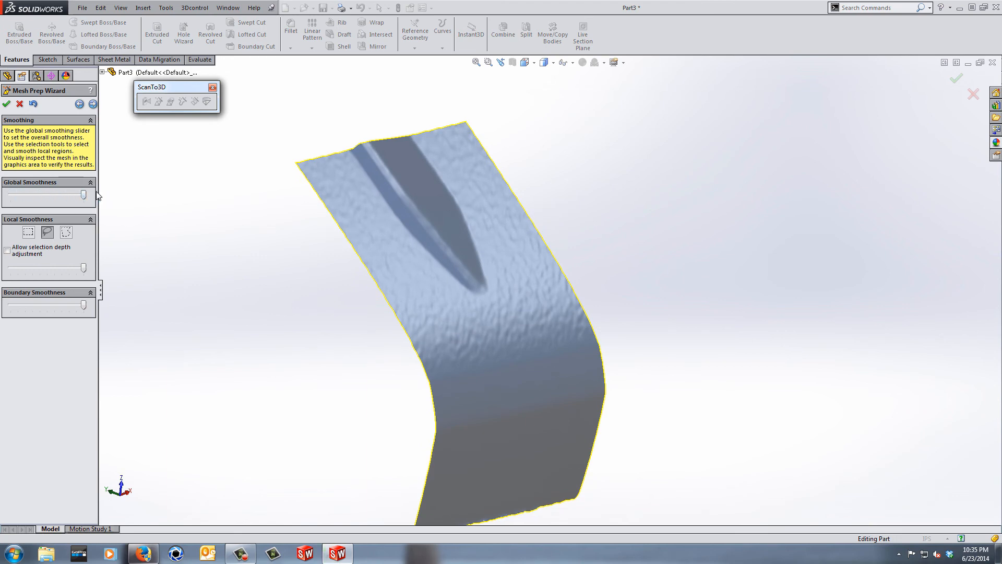
Step: Advance to the Fill Holes page and orbit the mesh to confirm no holes need filling
click(93, 103)
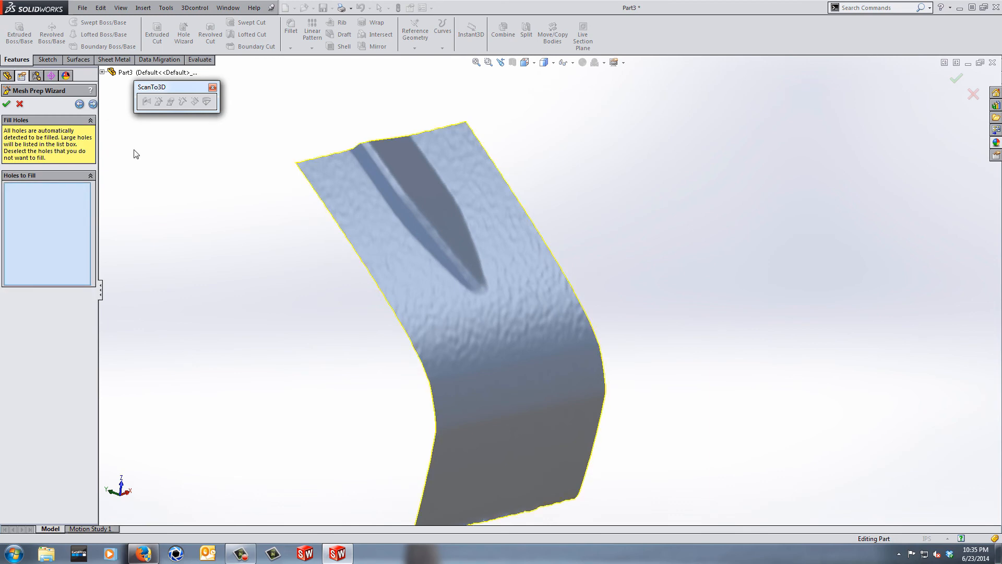
middle_drag(162, 189, 206, 248)
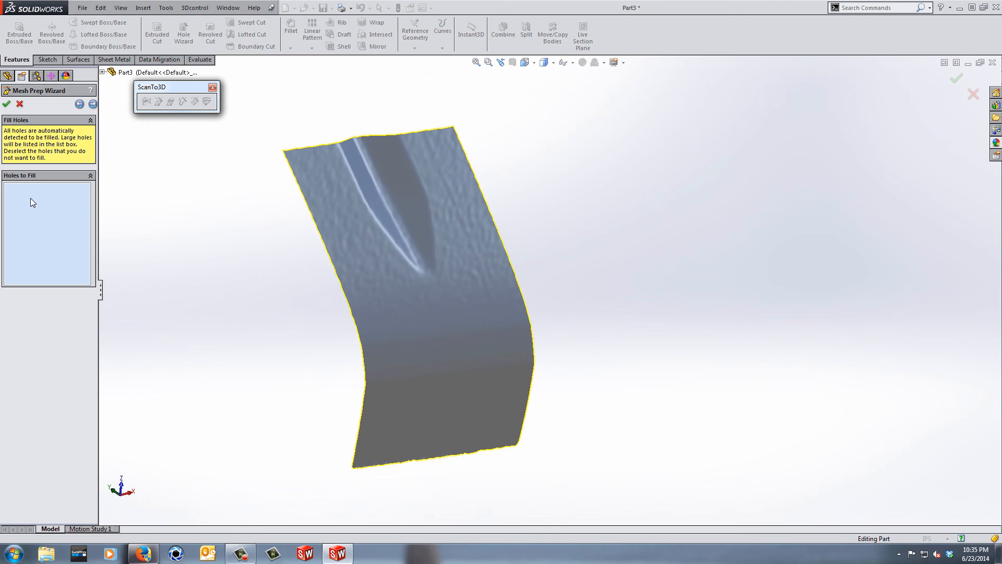
mouse_move(532, 280)
middle_down()
mouse_move(657, 306)
mouse_move(636, 309)
middle_up()
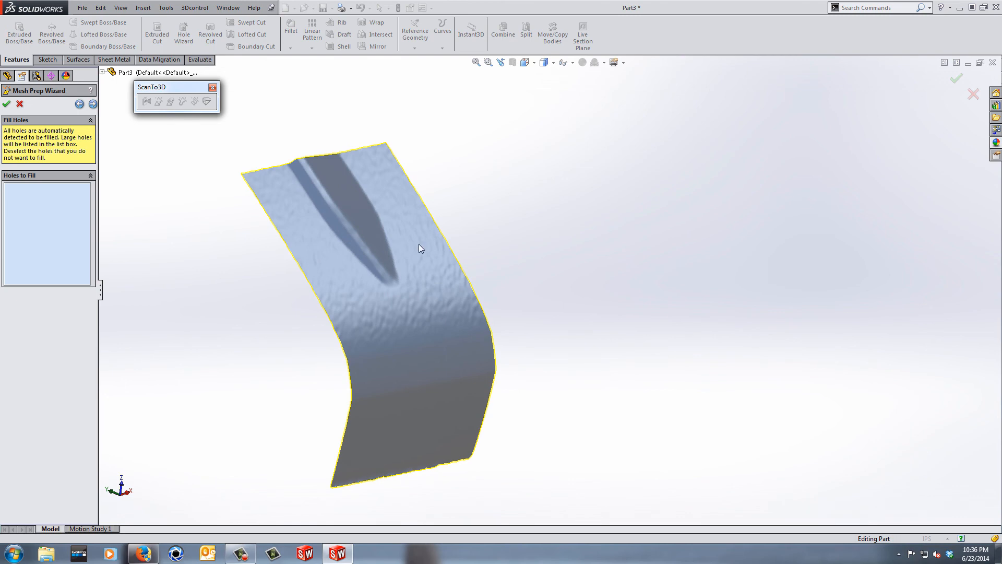
Step: Advance to Mesh Completion, uncheck Launch Surface Wizard, and confirm OK to leave Mesh1 in the tree
click(93, 104)
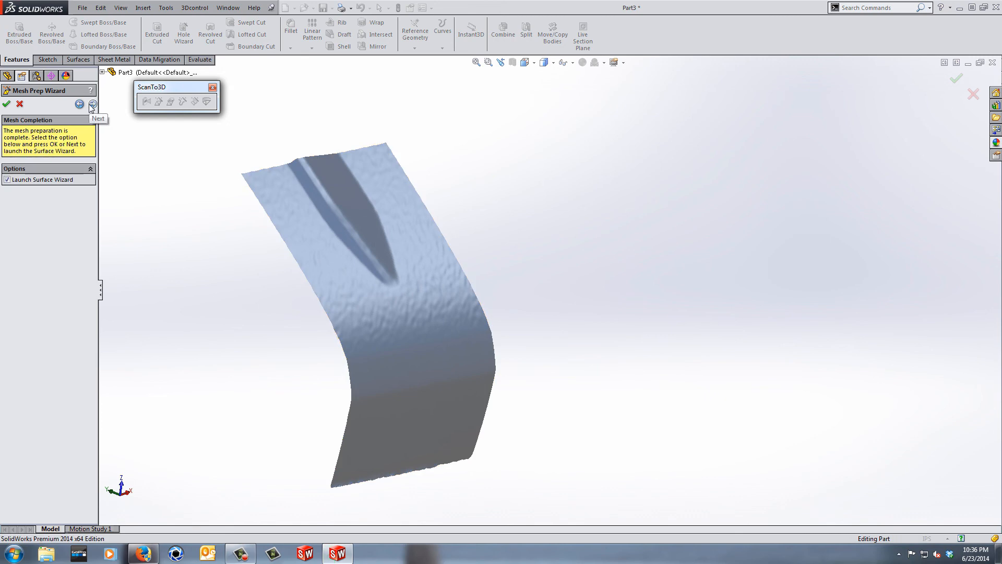
click(7, 180)
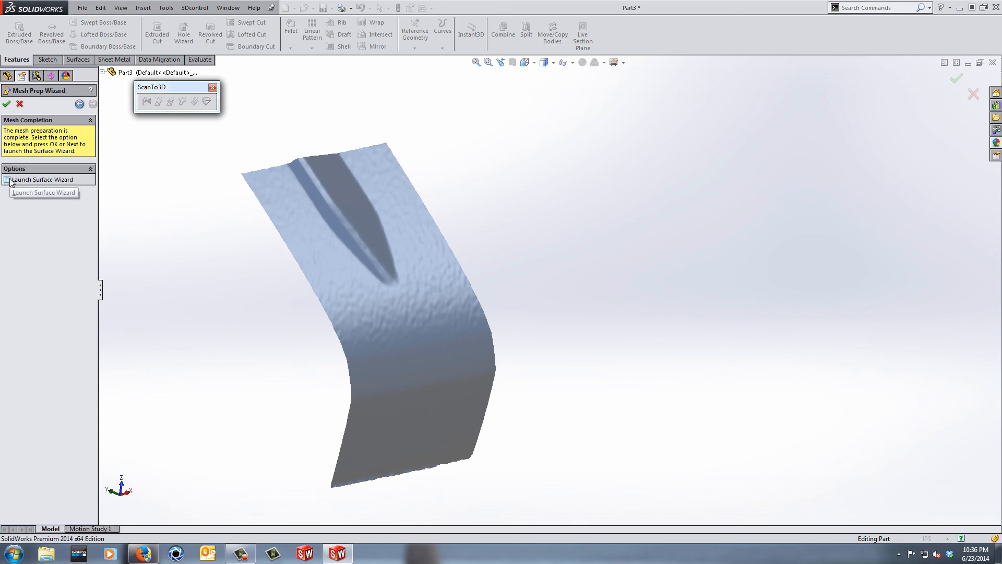
click(7, 104)
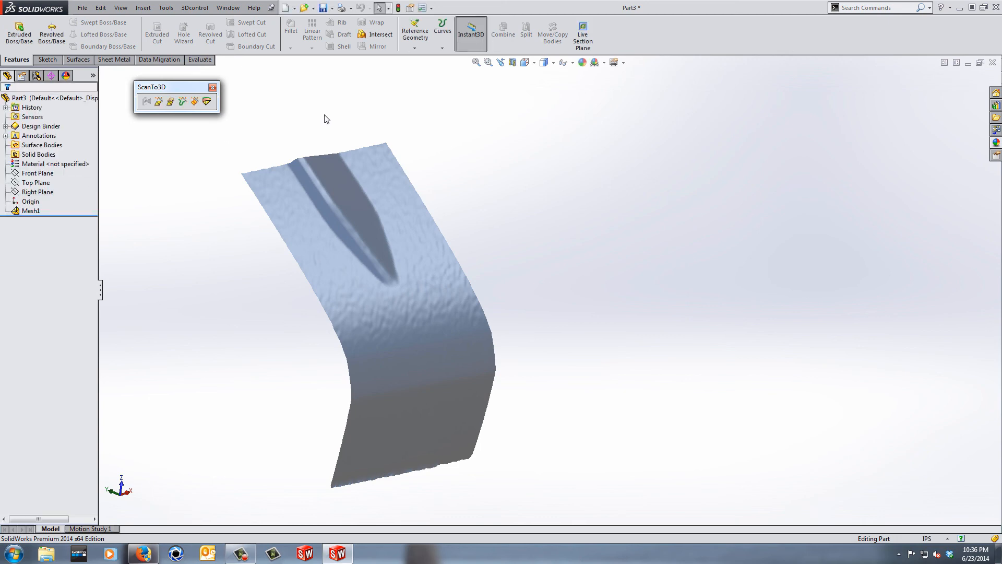
middle_drag(327, 119, 529, 215)
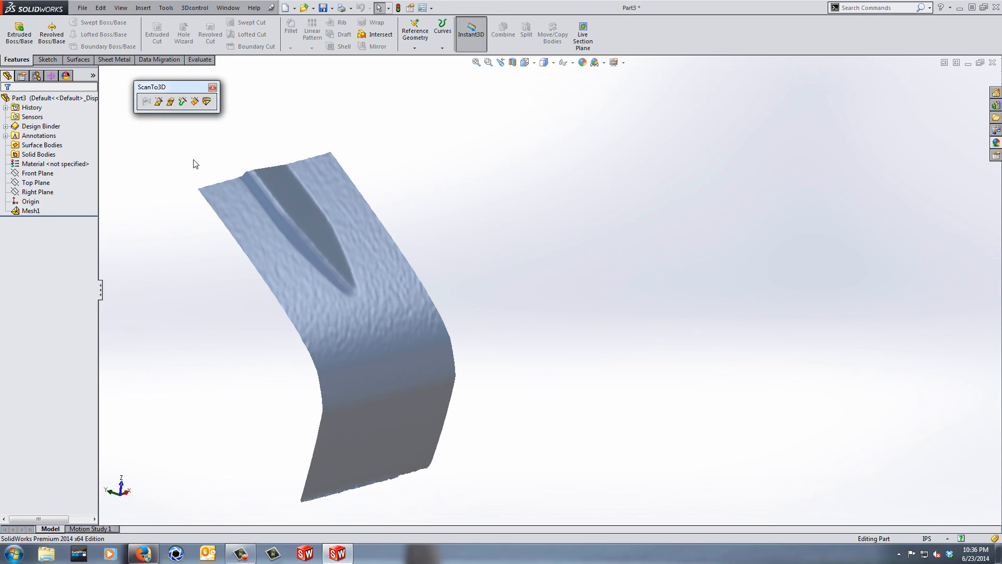
mouse_move(196, 164)
middle_down()
mouse_move(515, 267)
mouse_move(574, 269)
middle_up()
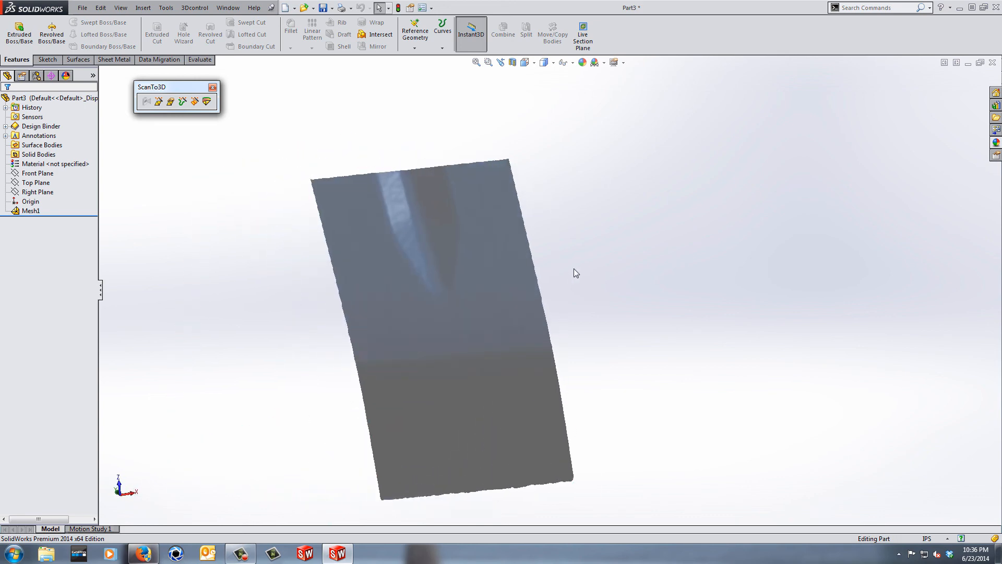
key(Left)
key(Left)
key(Left)
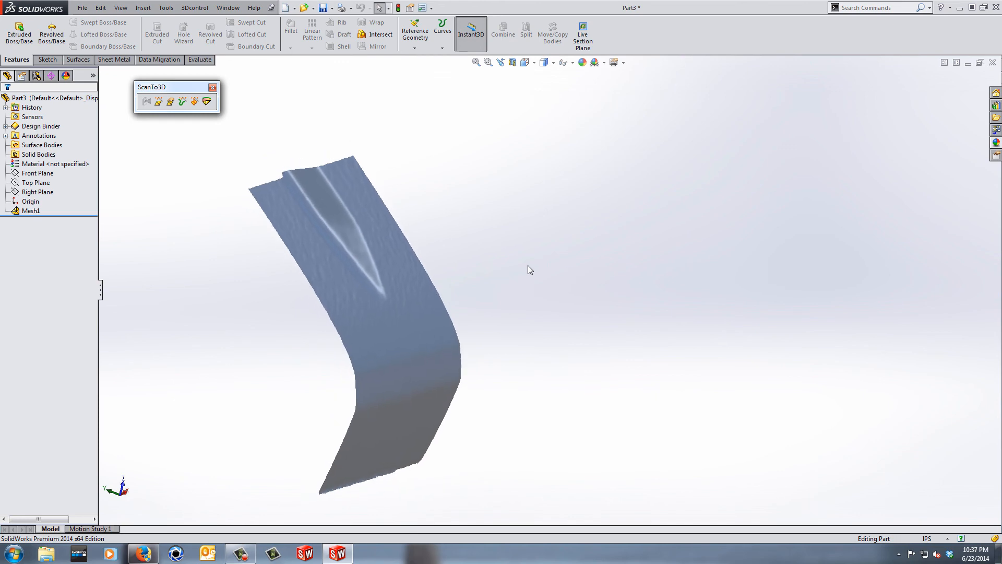
key(Right)
key(Right)
key(Right)
key(Right)
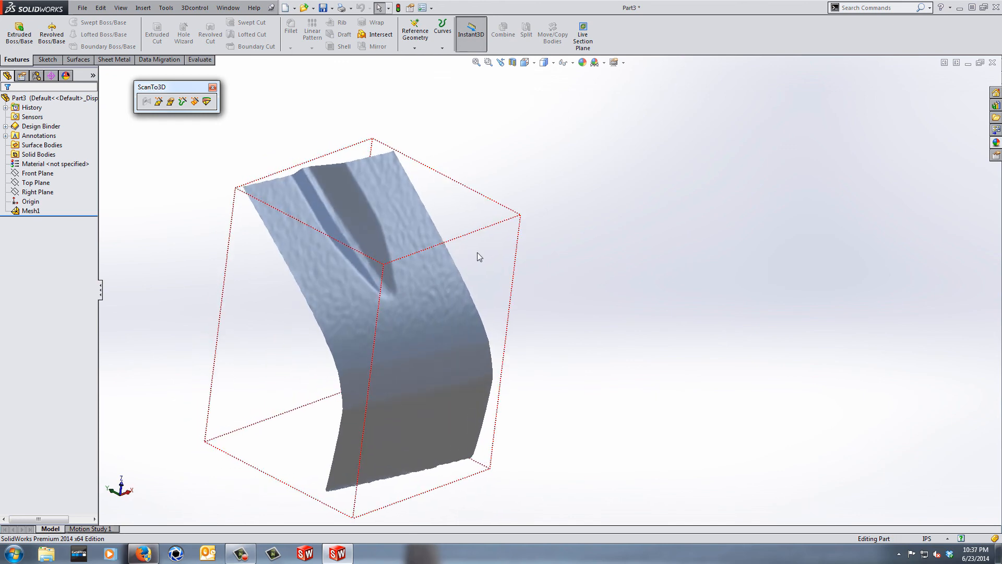